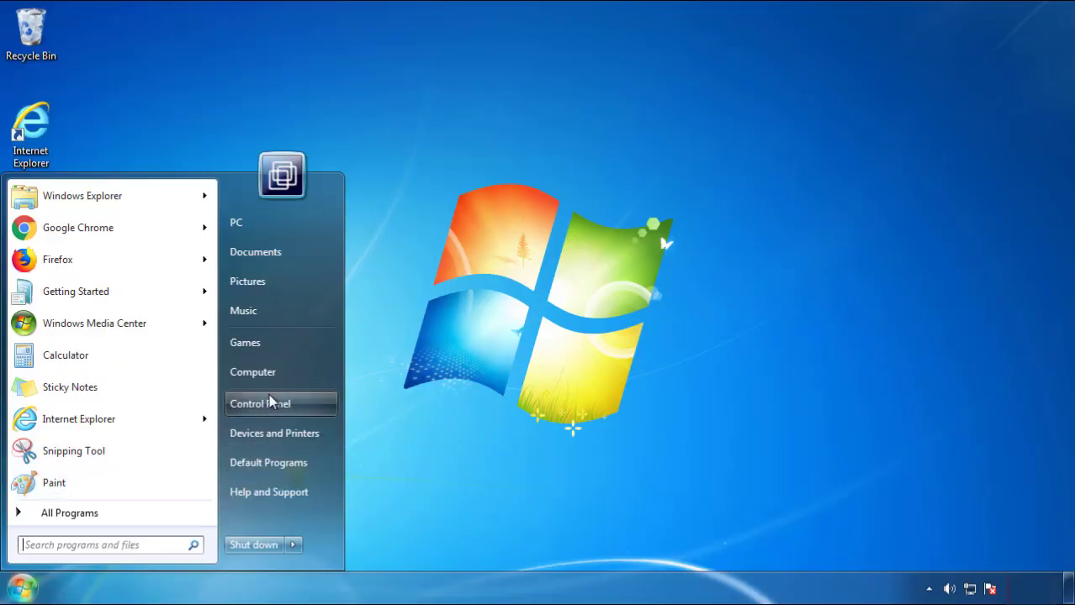
Step: Open the list of installed programs for uninstalling and sort it by installation date, newest first
{"action": "left_click", "coordinate": [269, 400]}
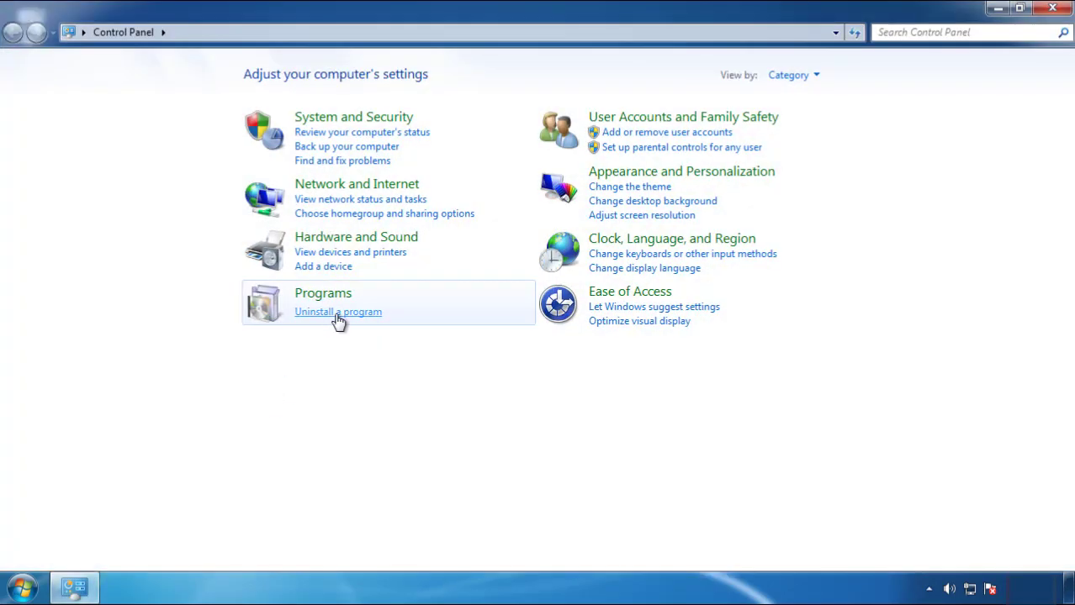
{"action": "left_click", "coordinate": [336, 317]}
{"action": "left_click", "coordinate": [630, 159]}
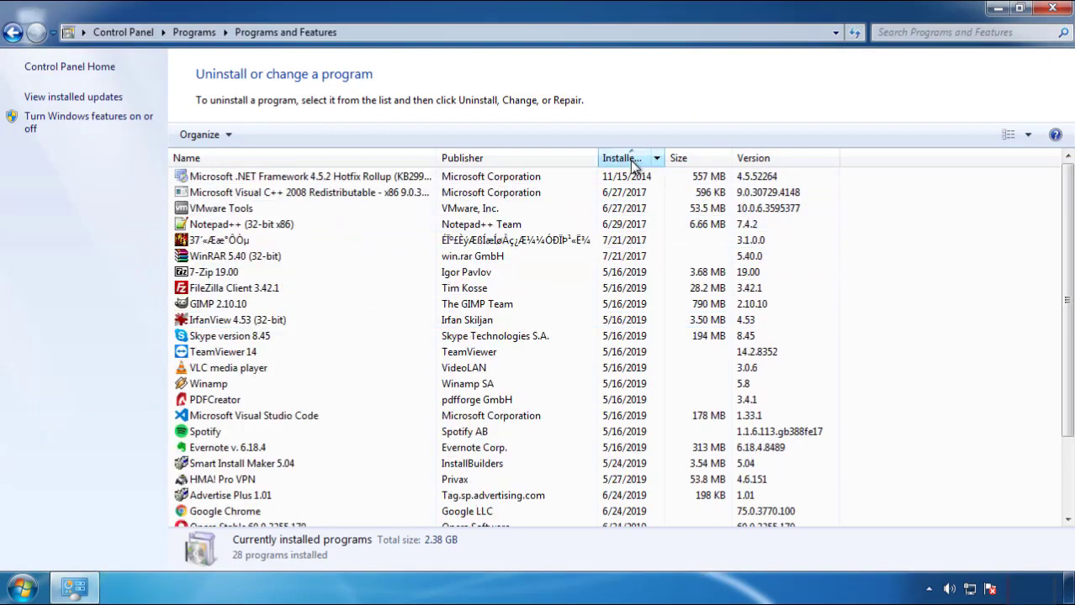
{"action": "left_click", "coordinate": [623, 160]}
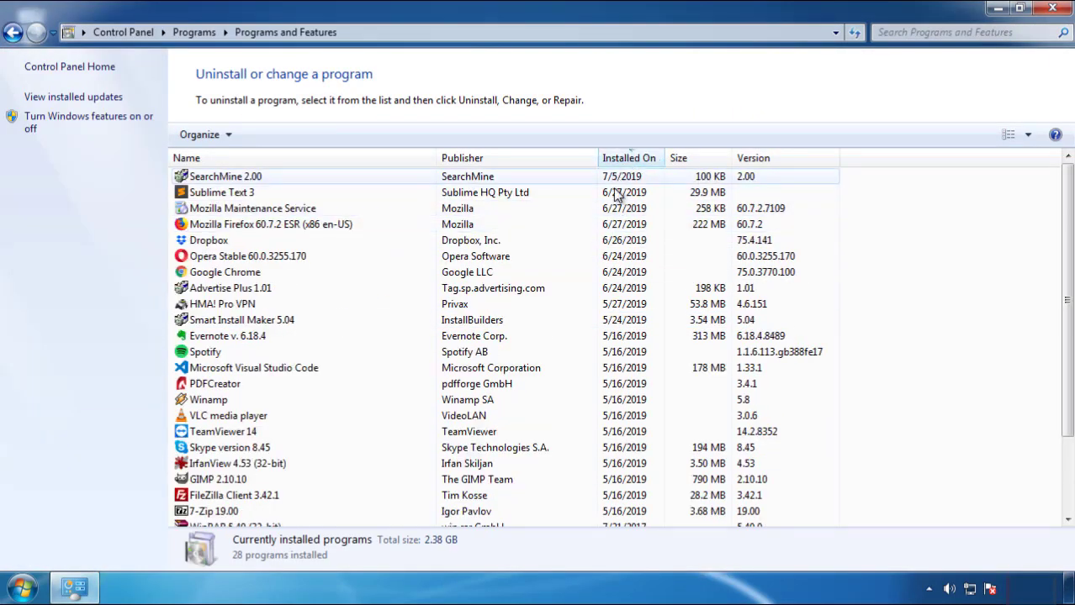
Step: Uninstall SearchMine 2.00 and close the installed programs window
{"action": "left_click", "coordinate": [227, 178]}
{"action": "left_click", "coordinate": [267, 135]}
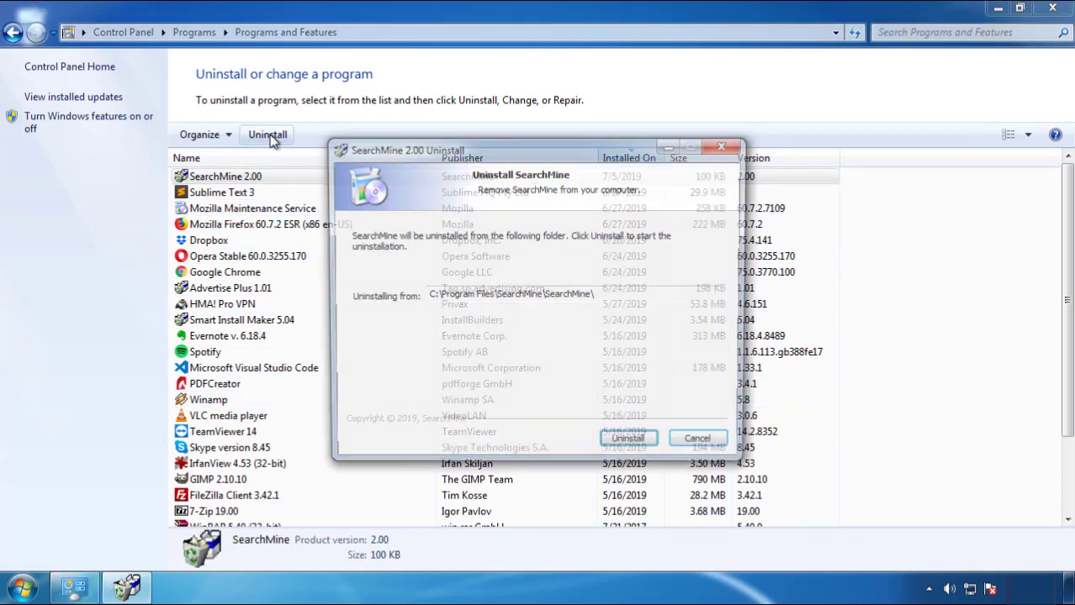
{"action": "left_click", "coordinate": [624, 443]}
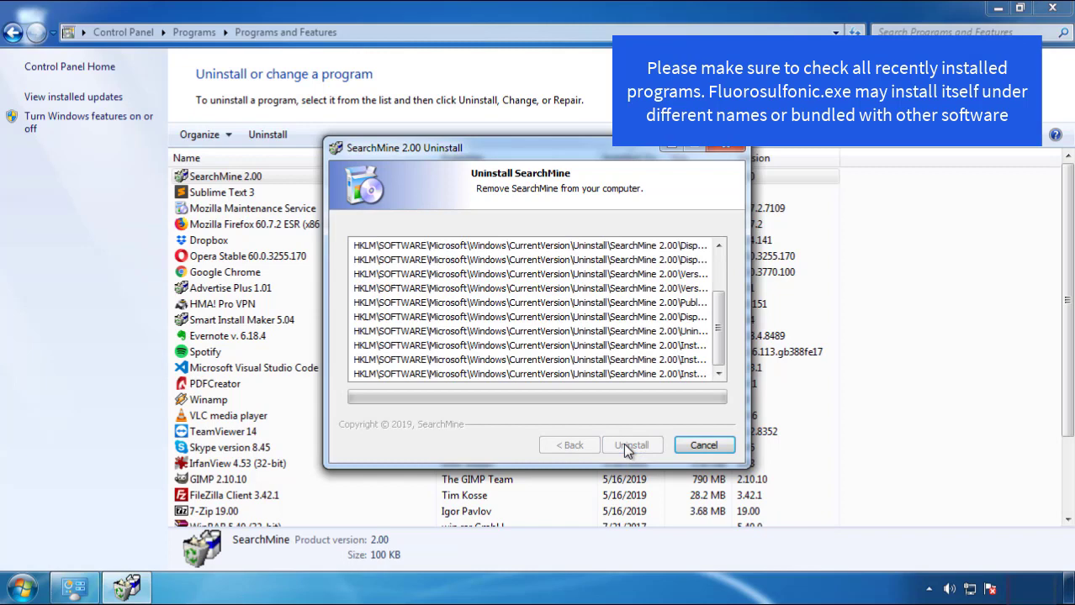
{"action": "left_click", "coordinate": [623, 443]}
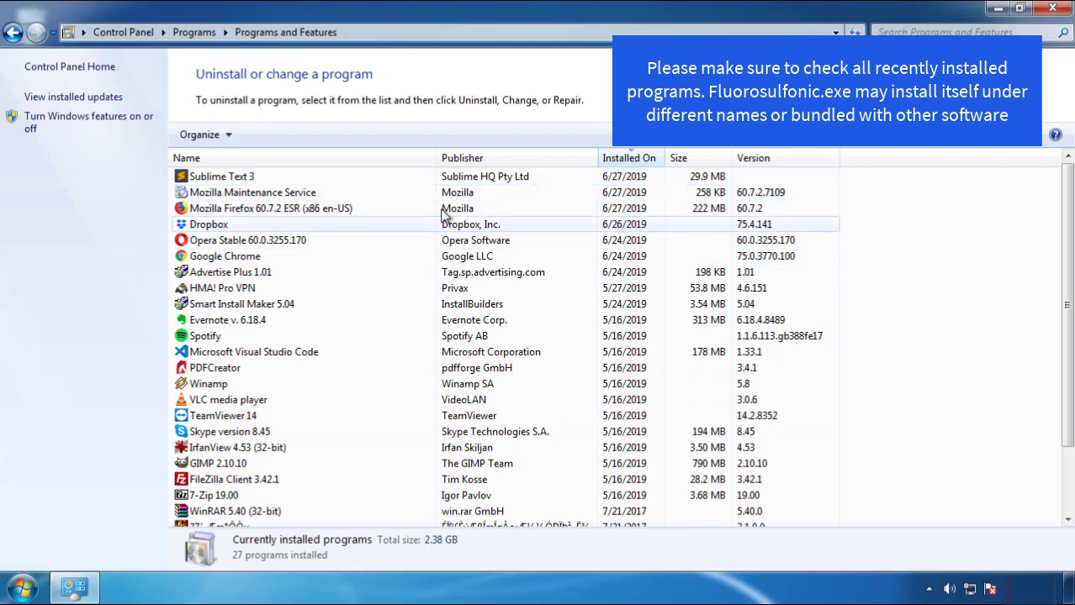
{"action": "left_click", "coordinate": [1054, 10]}
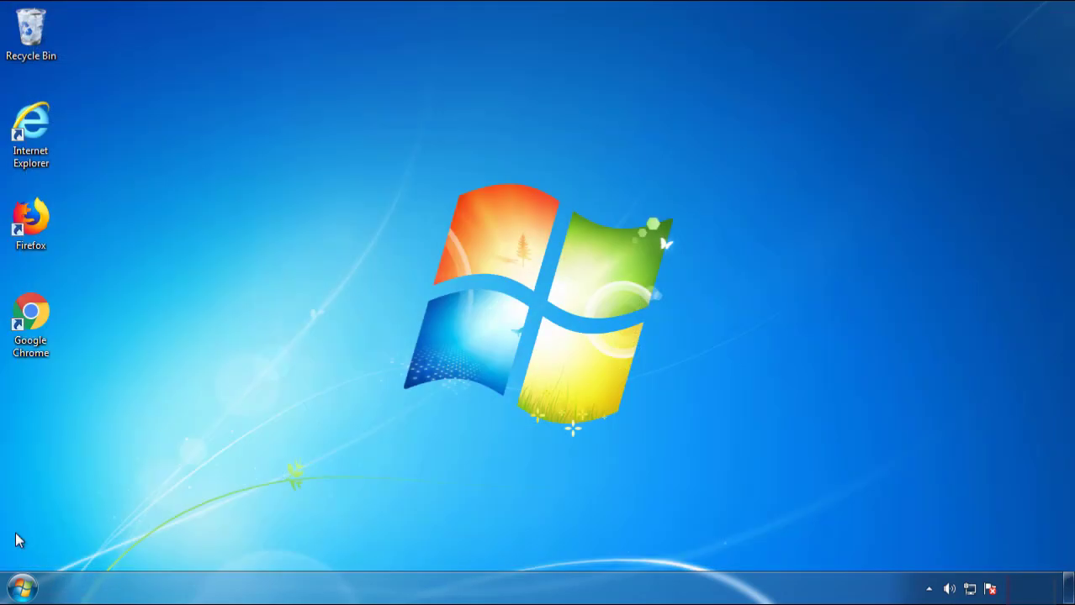
Step: Restart the computer and boot Windows 7 in Safe Mode from the advanced boot options
{"action": "left_click", "coordinate": [19, 590]}
{"action": "left_click", "coordinate": [292, 545]}
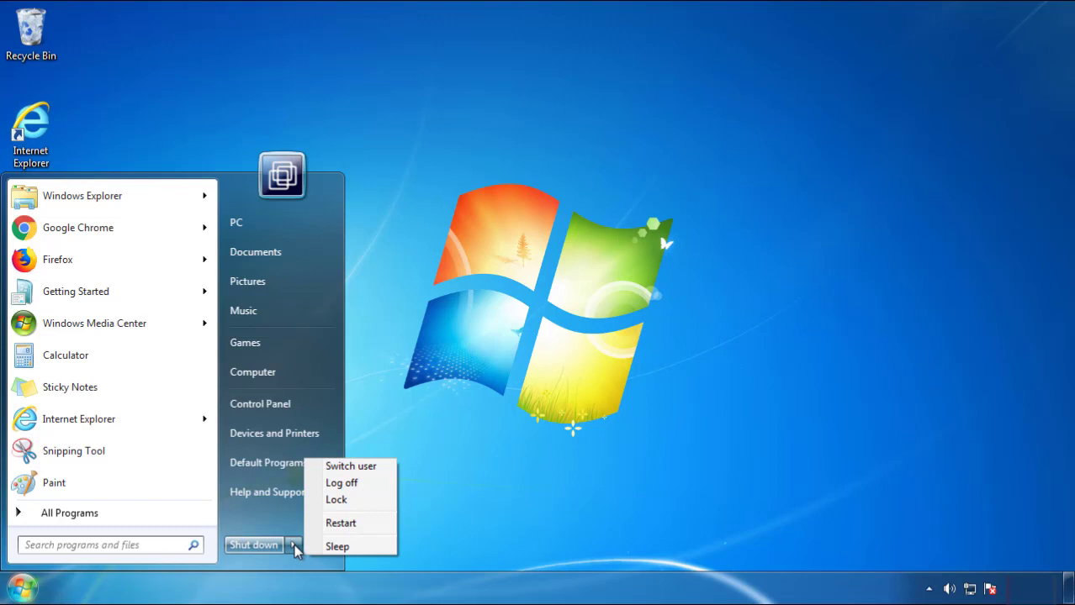
{"action": "left_click", "coordinate": [560, 461]}
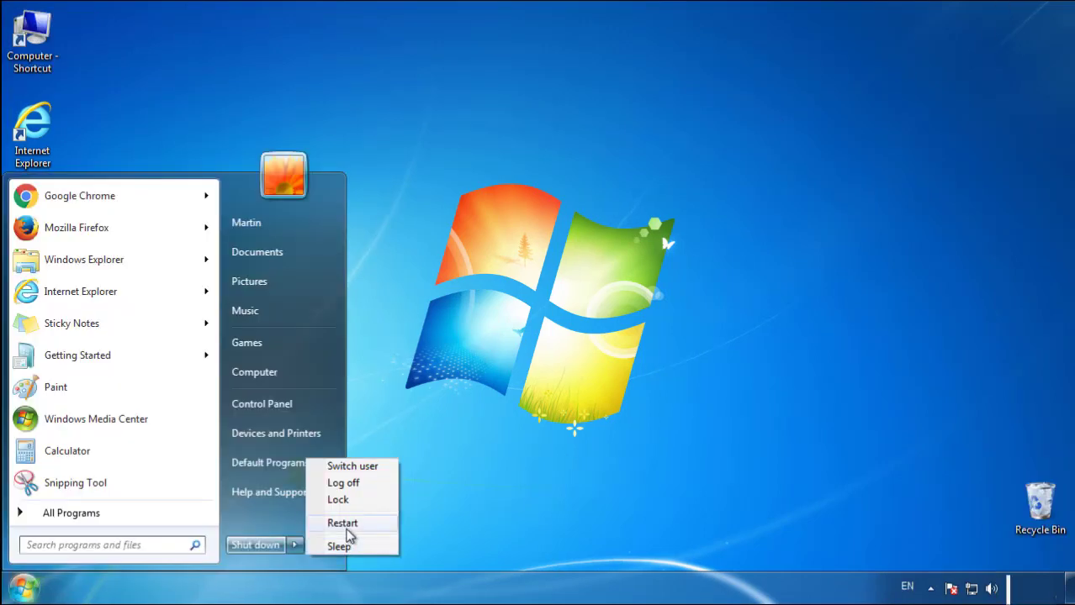
{"action": "left_click", "coordinate": [345, 528]}
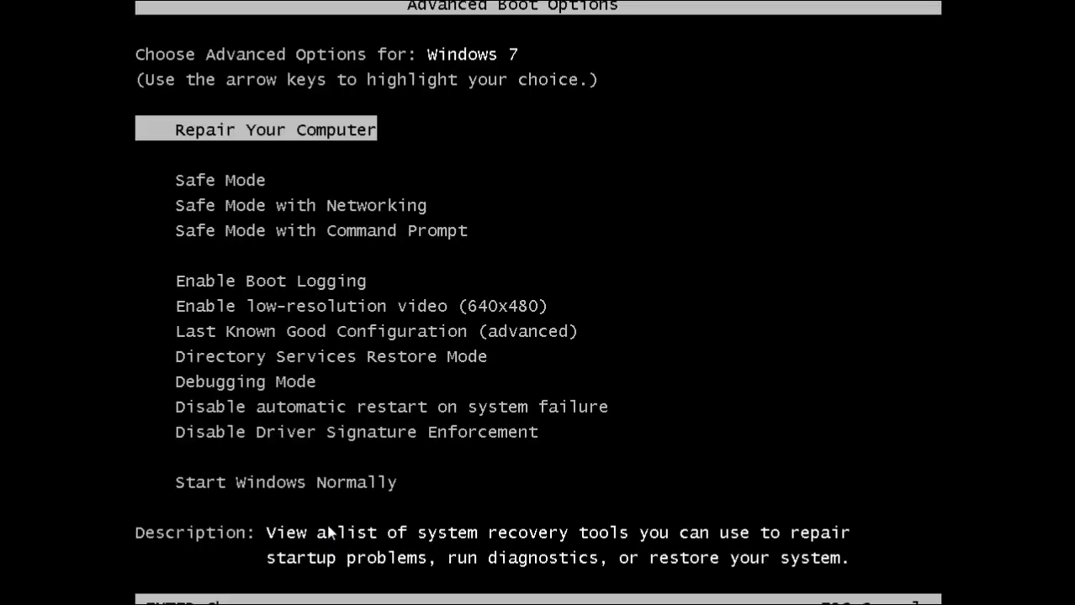
{"action": "key", "text": "Down"}
{"action": "key", "text": "Return"}
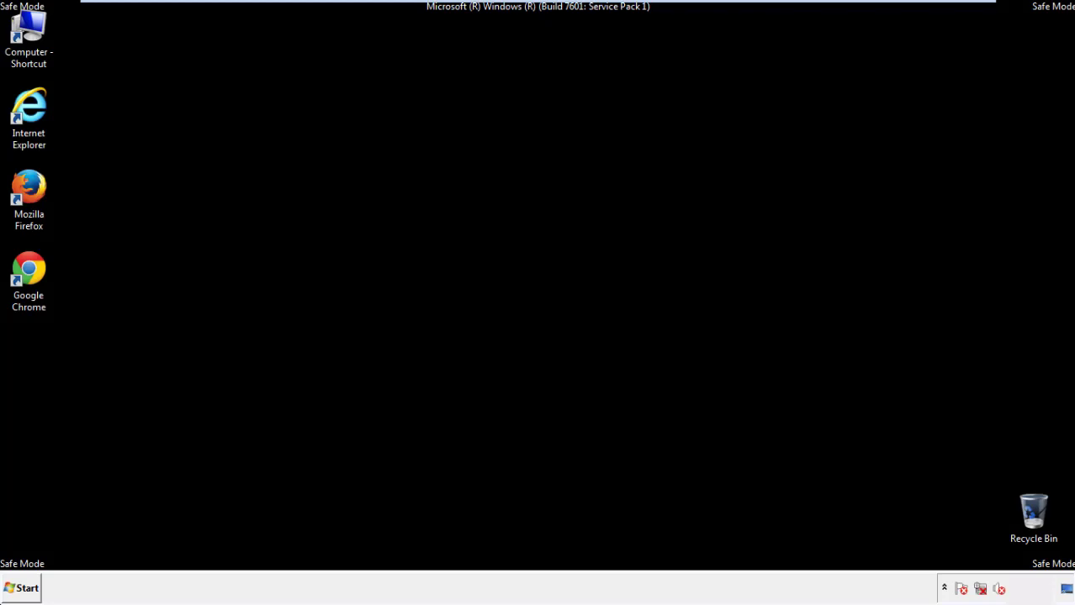
Step: Open Mozilla Firefox and decline making it the default browser
{"action": "double_click", "coordinate": [38, 196]}
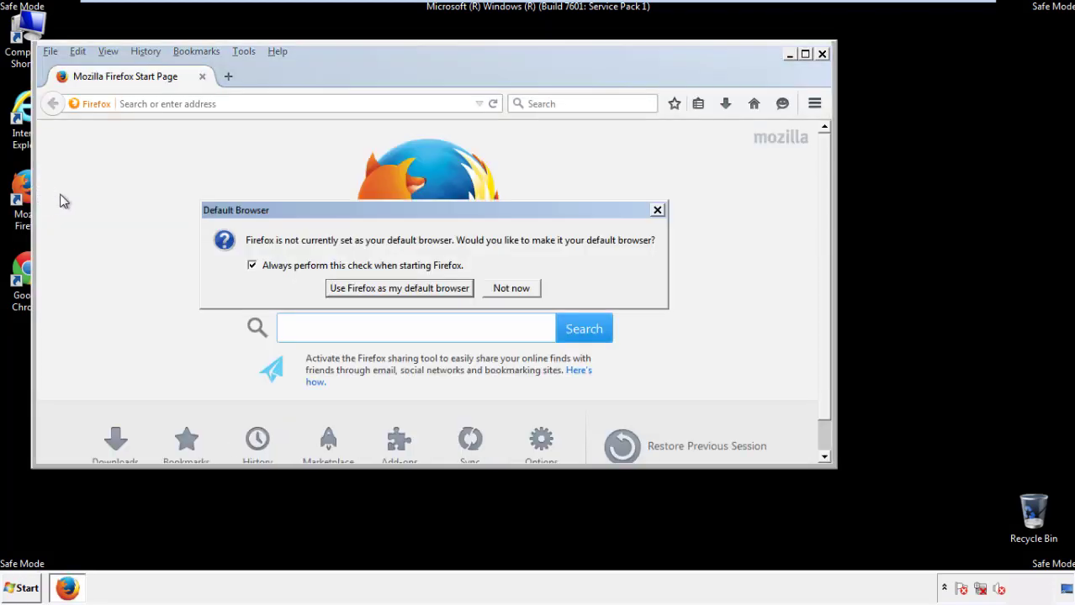
{"action": "left_click", "coordinate": [517, 289]}
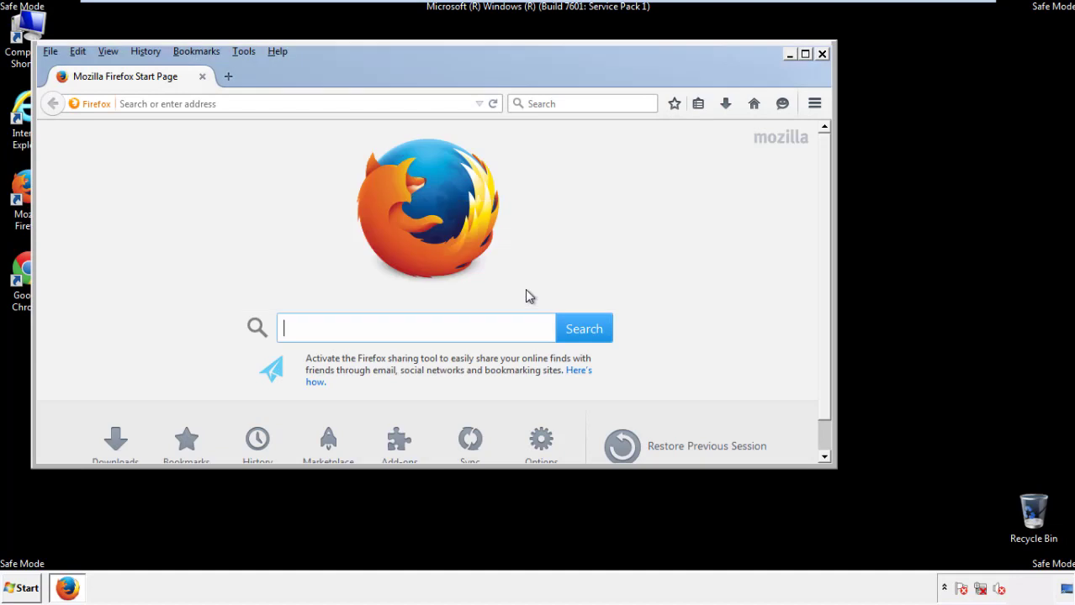
Step: Hide the Firefox menu bar and show it again
{"action": "right_click", "coordinate": [331, 68]}
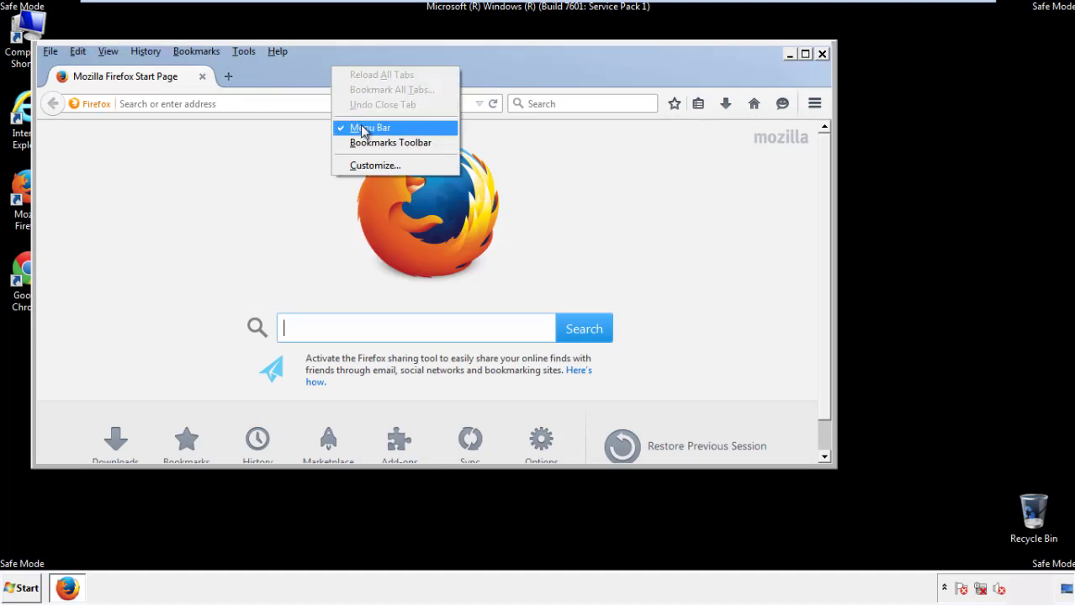
{"action": "left_click", "coordinate": [358, 127]}
{"action": "right_click", "coordinate": [337, 68]}
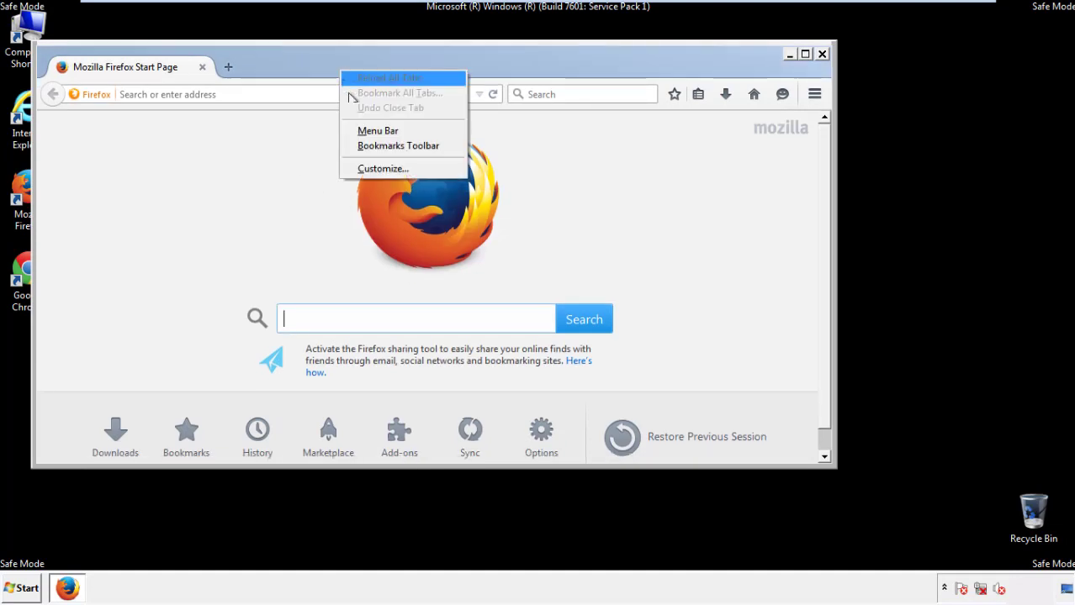
{"action": "left_click", "coordinate": [360, 132]}
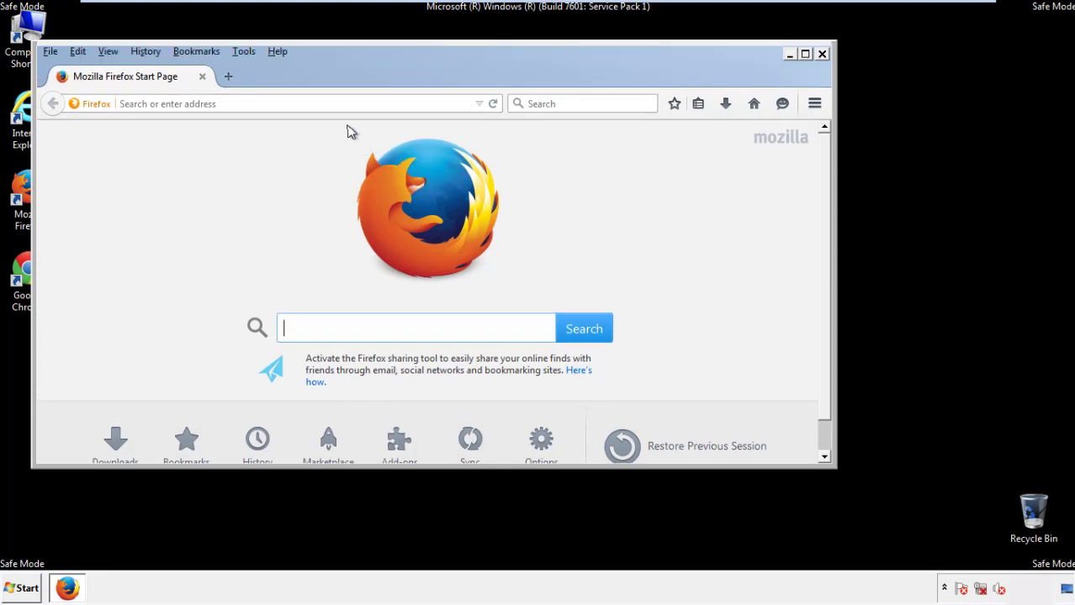
Step: Clear all Firefox history for the time range Everything, including cookies, cache, active logins, offline website data and site preferences
{"action": "left_click", "coordinate": [153, 55]}
{"action": "left_click", "coordinate": [162, 84]}
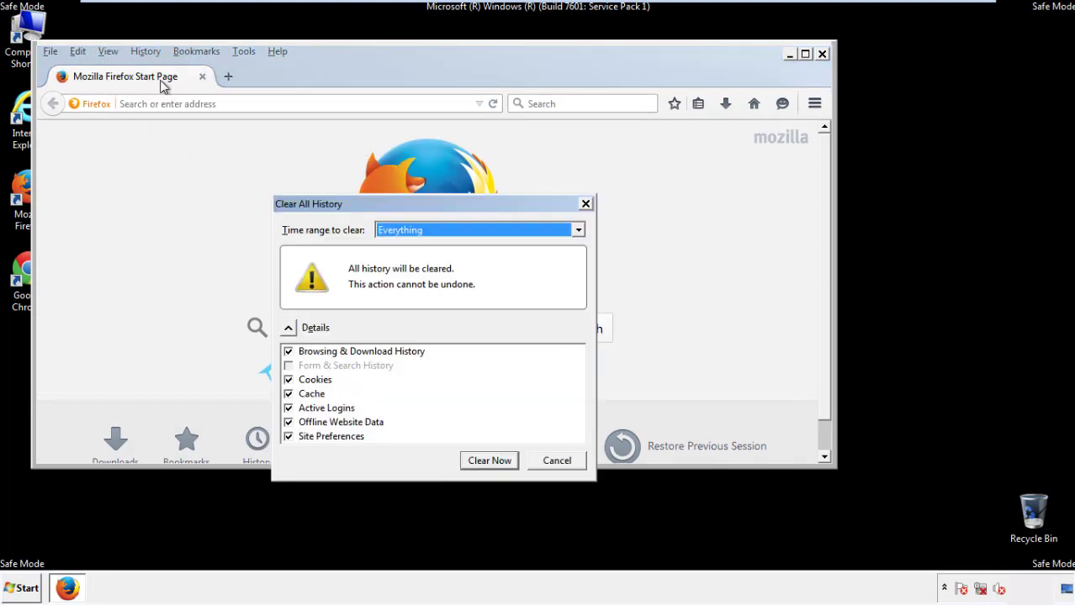
{"action": "left_click", "coordinate": [400, 232]}
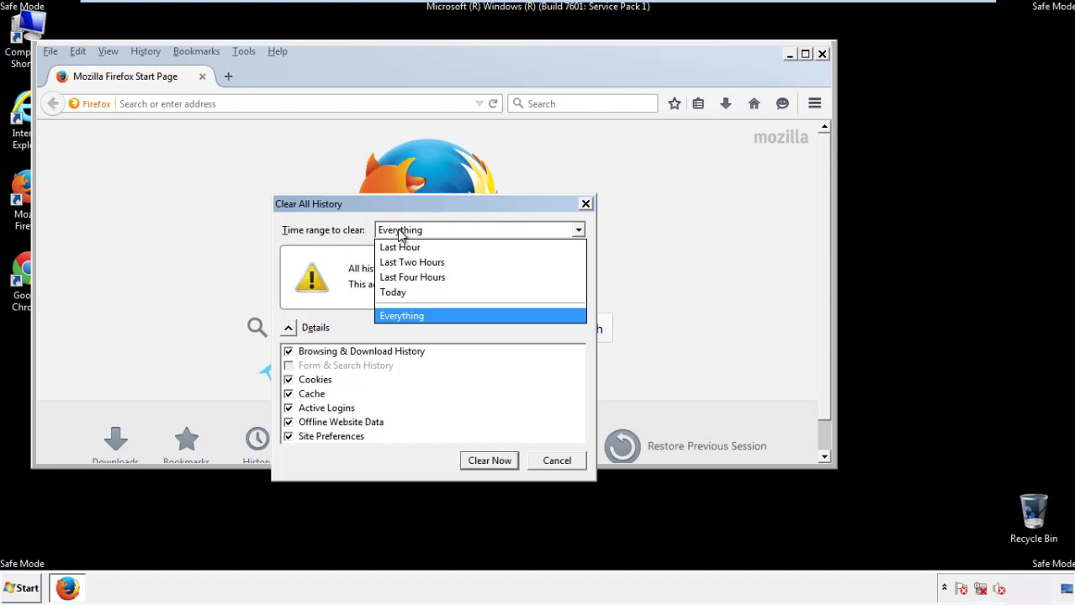
{"action": "left_click", "coordinate": [401, 314]}
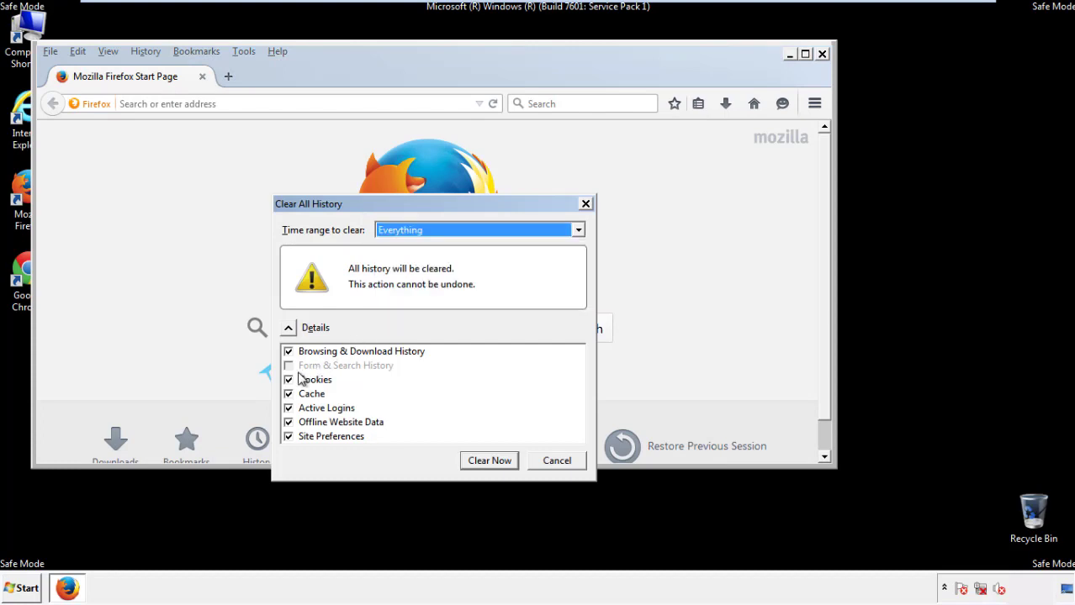
{"action": "left_click", "coordinate": [288, 422]}
{"action": "left_click", "coordinate": [288, 422]}
{"action": "left_click", "coordinate": [289, 437]}
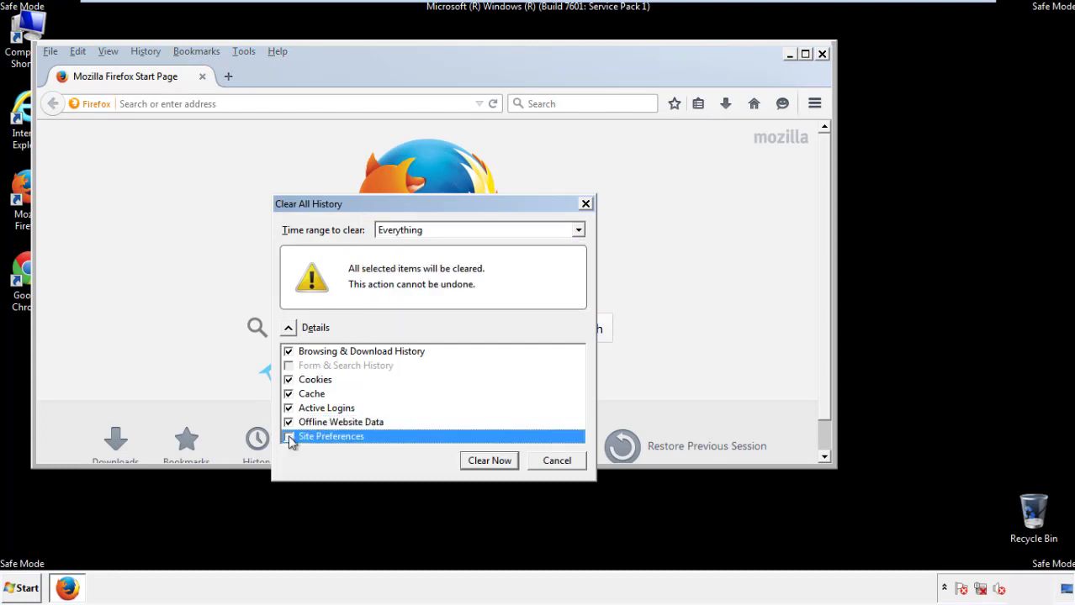
{"action": "left_click", "coordinate": [289, 438]}
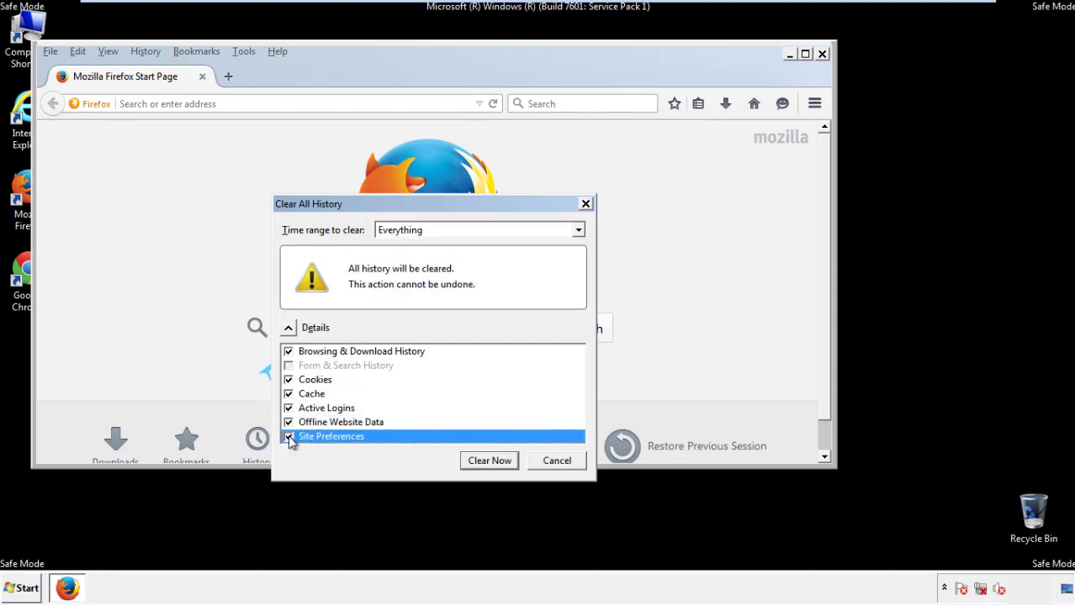
{"action": "left_click", "coordinate": [487, 463]}
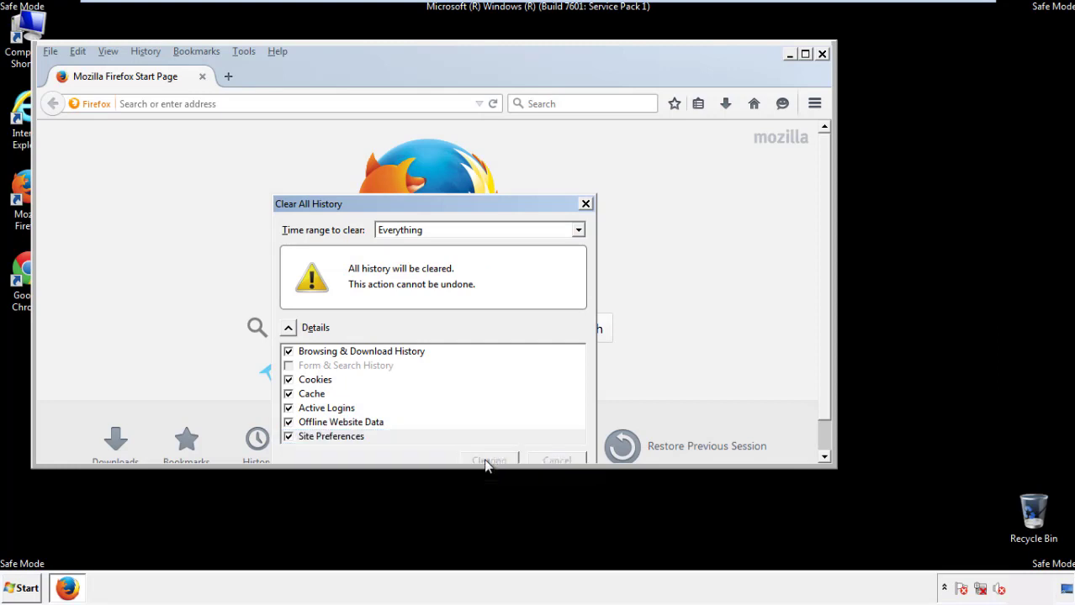
Step: Refresh Firefox from its troubleshooting information, then close the browser without making it the default
{"action": "left_click", "coordinate": [278, 52]}
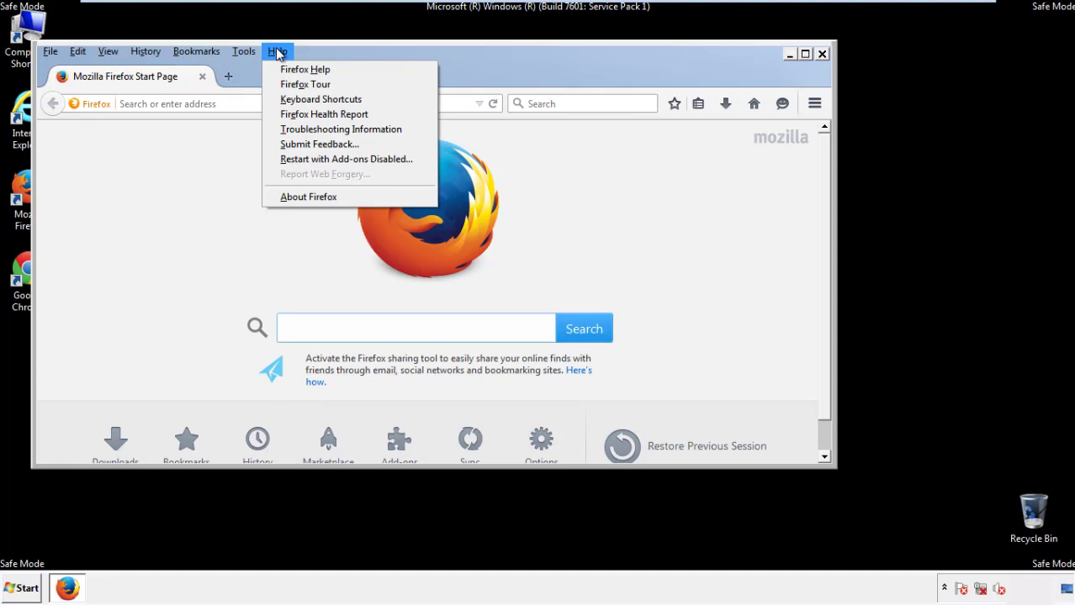
{"action": "left_click", "coordinate": [311, 129]}
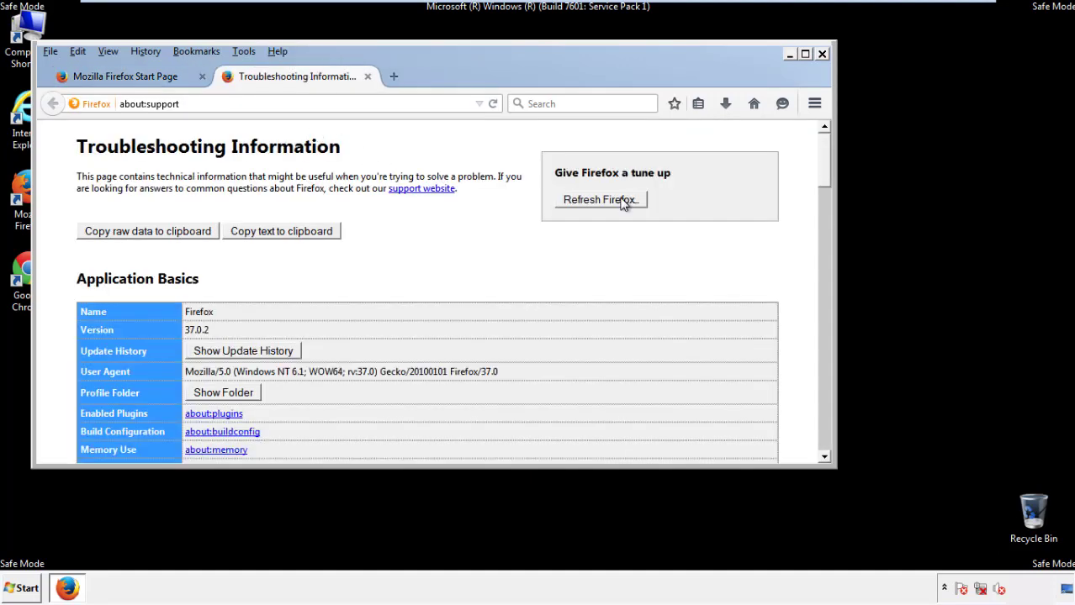
{"action": "left_click", "coordinate": [600, 201]}
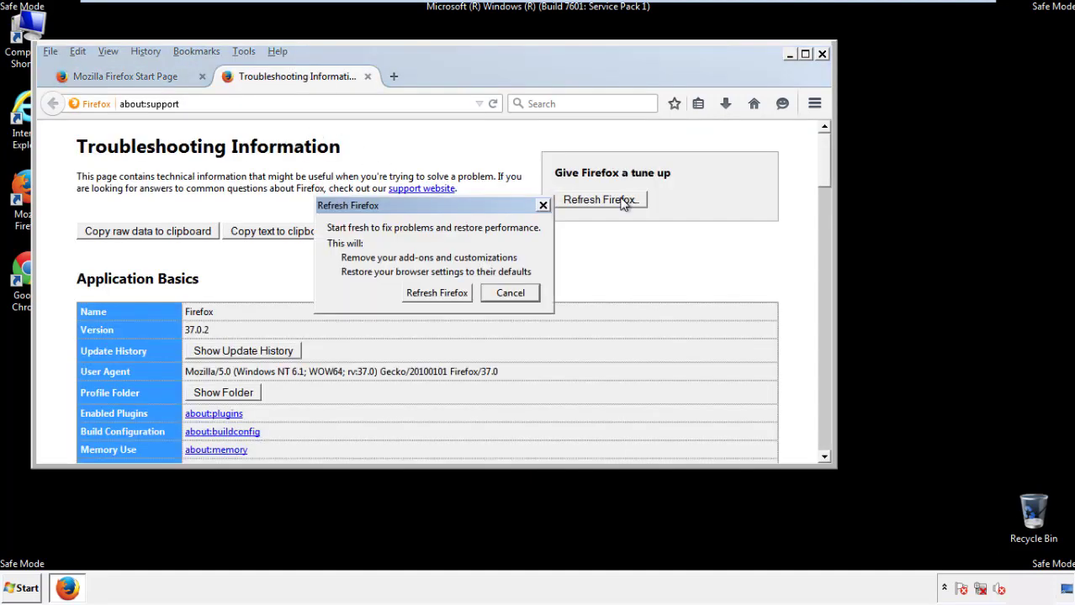
{"action": "left_click", "coordinate": [437, 293]}
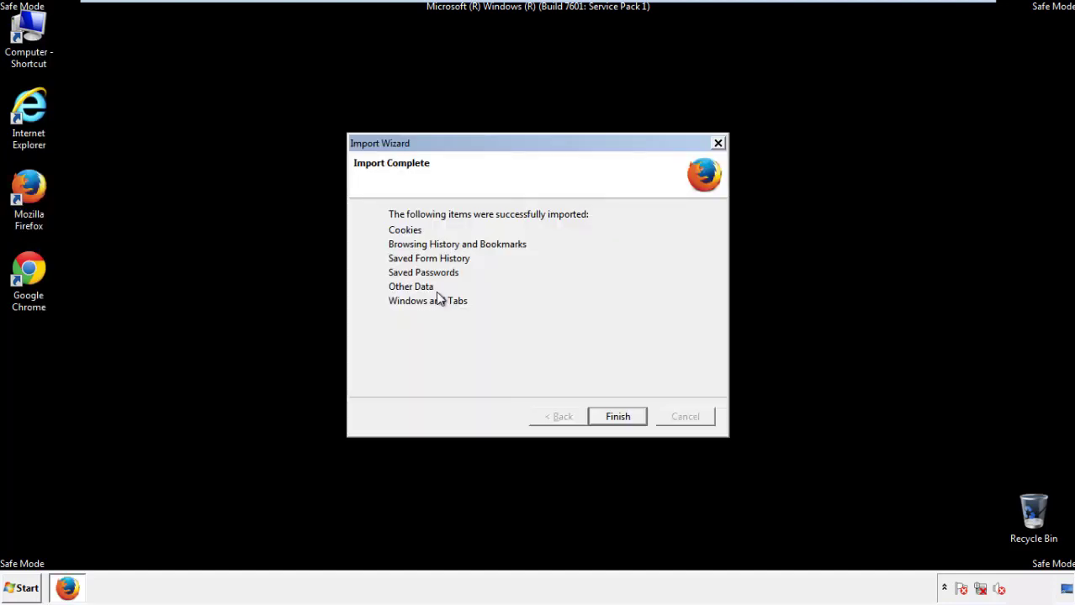
{"action": "left_click", "coordinate": [618, 417]}
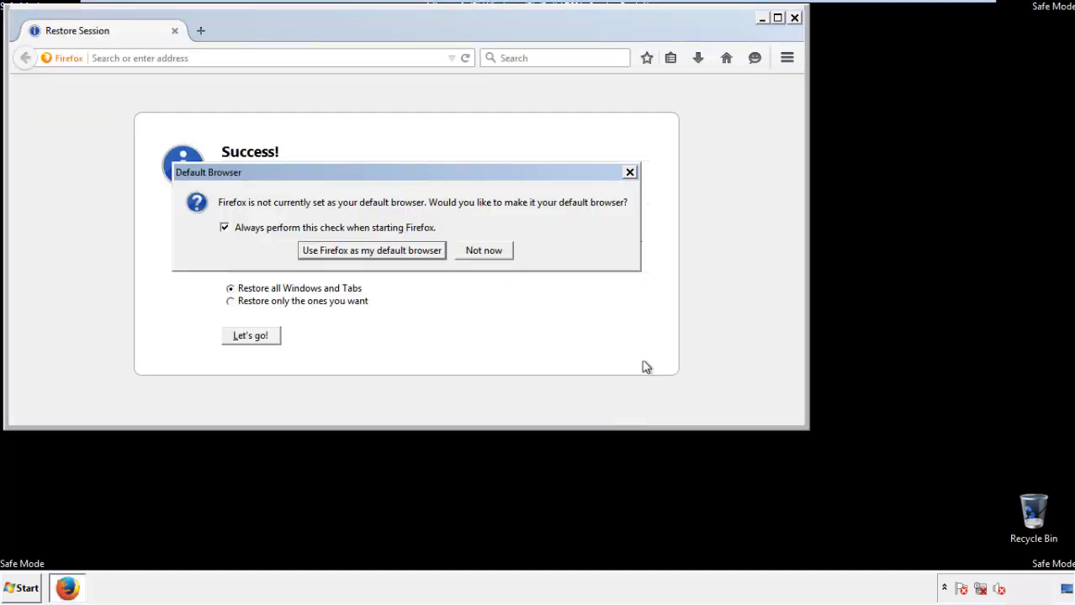
{"action": "left_click", "coordinate": [486, 250]}
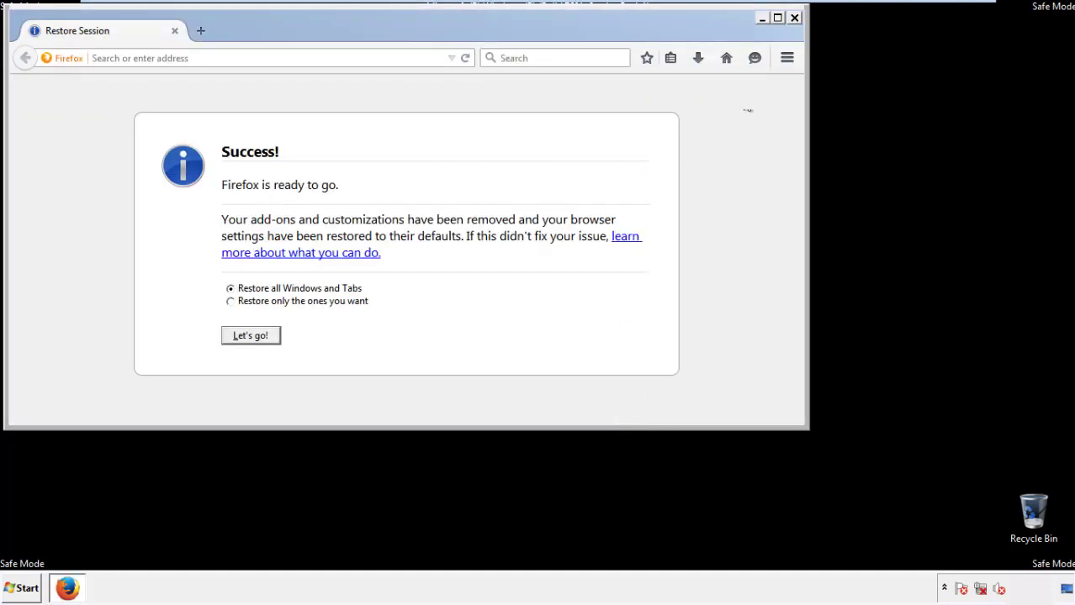
{"action": "left_click", "coordinate": [793, 18]}
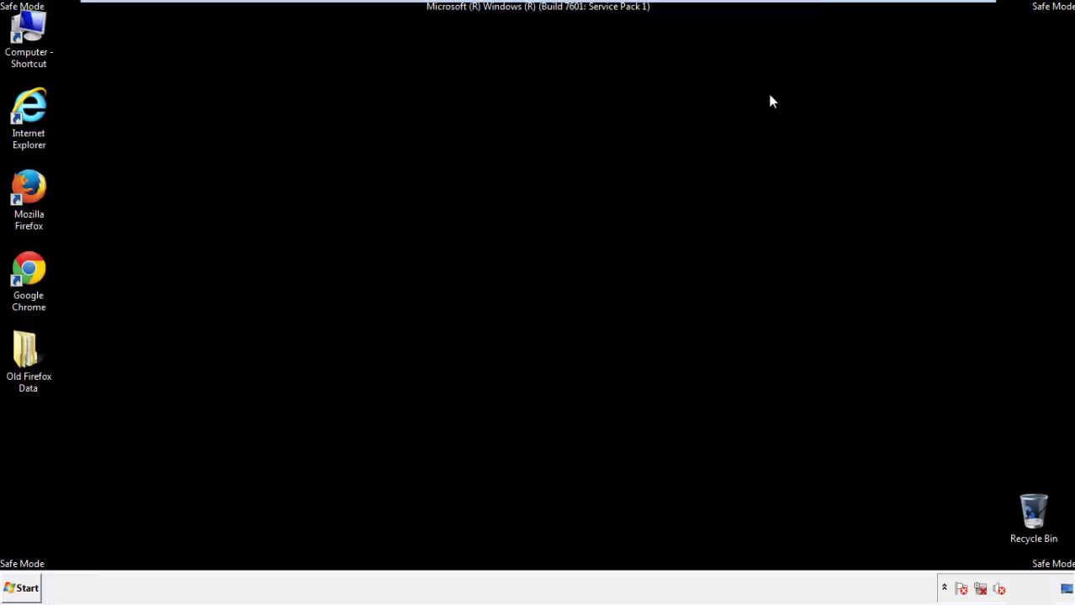
Step: Switch to Google Chrome and stop it from asking to be the default browser
{"action": "left_click", "coordinate": [27, 267]}
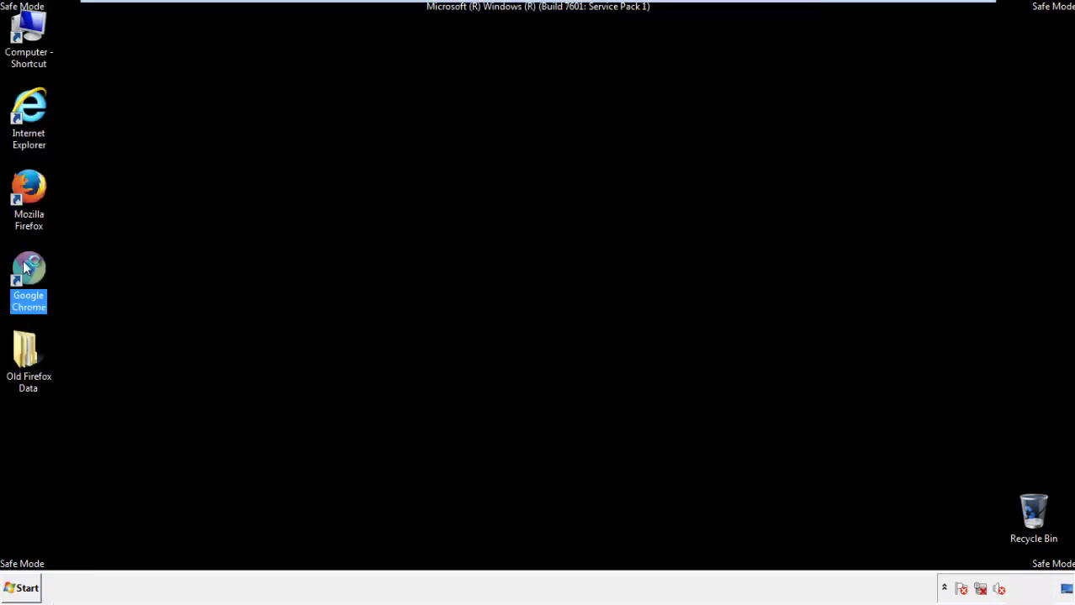
{"action": "double_click", "coordinate": [26, 267]}
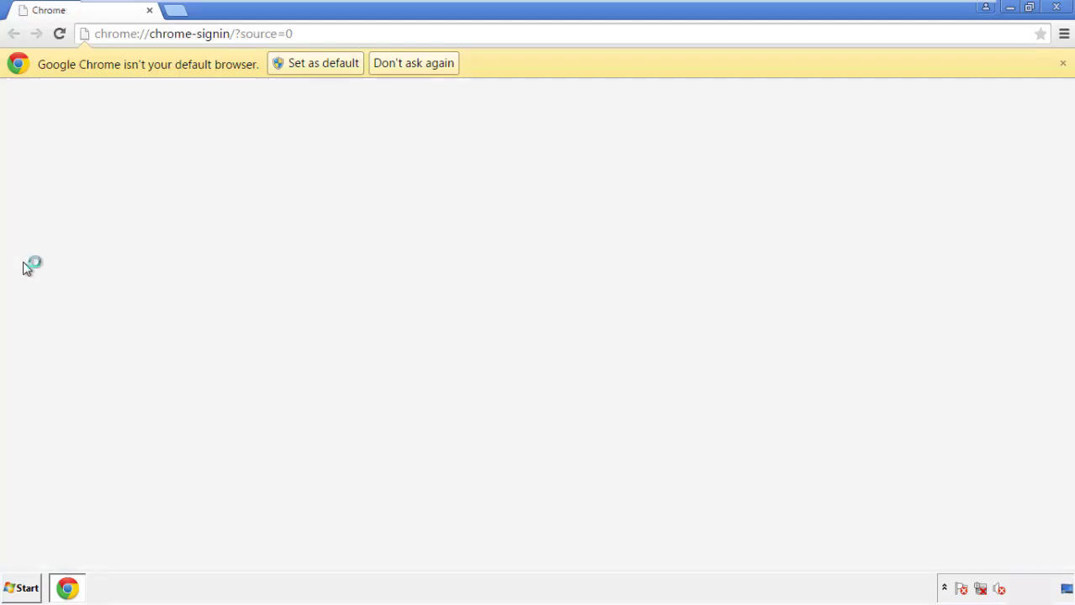
{"action": "left_click", "coordinate": [413, 63]}
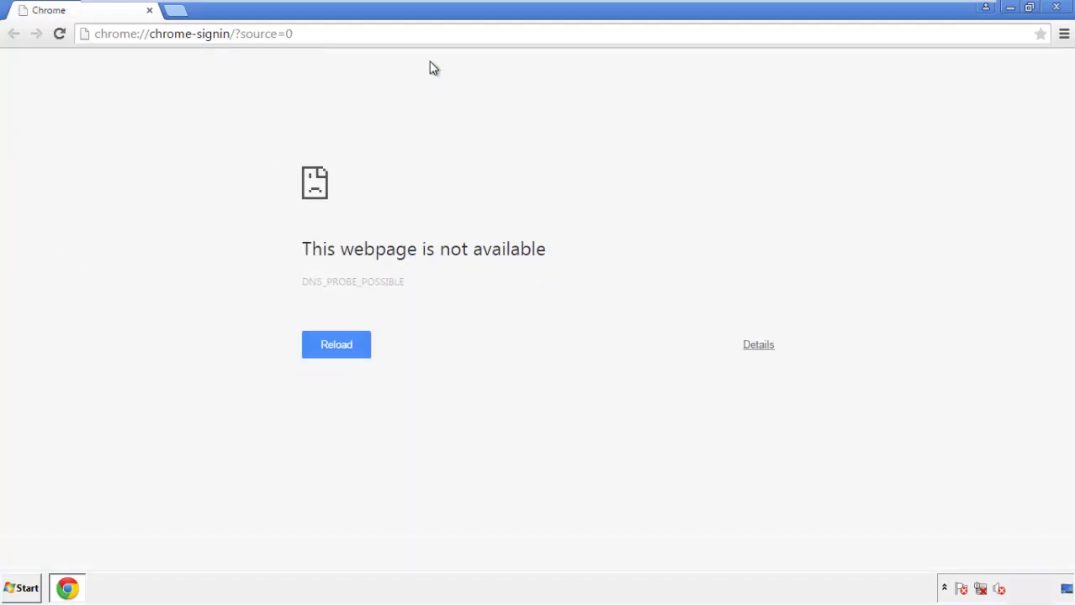
Step: Clear Chrome's browsing data from the beginning of time, including history, downloads, cookies, cached files, autofill form data and hosted app data
{"action": "left_click", "coordinate": [1064, 37]}
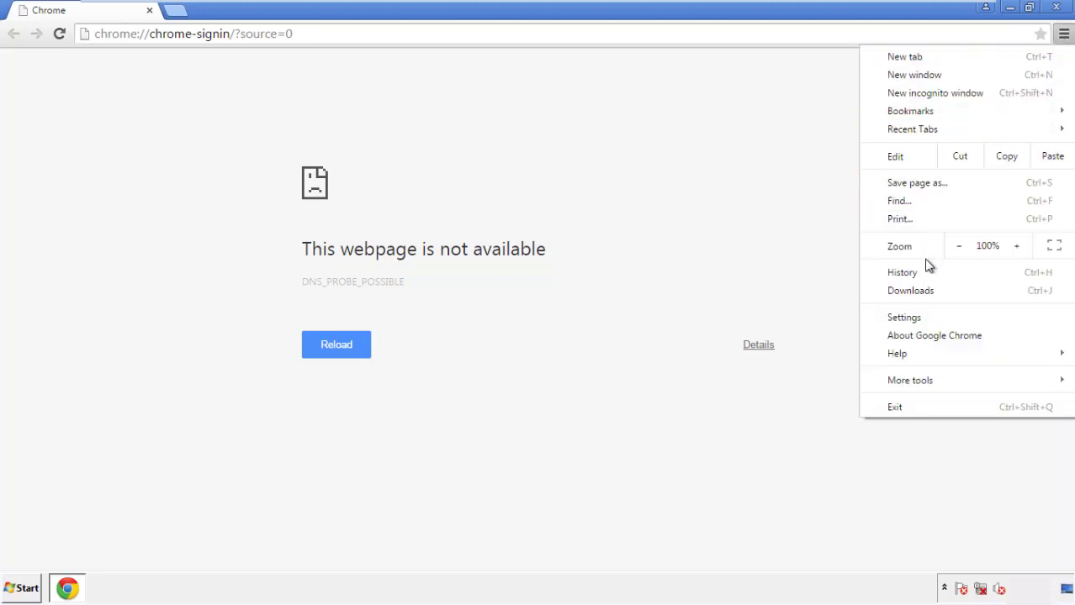
{"action": "left_click", "coordinate": [909, 316]}
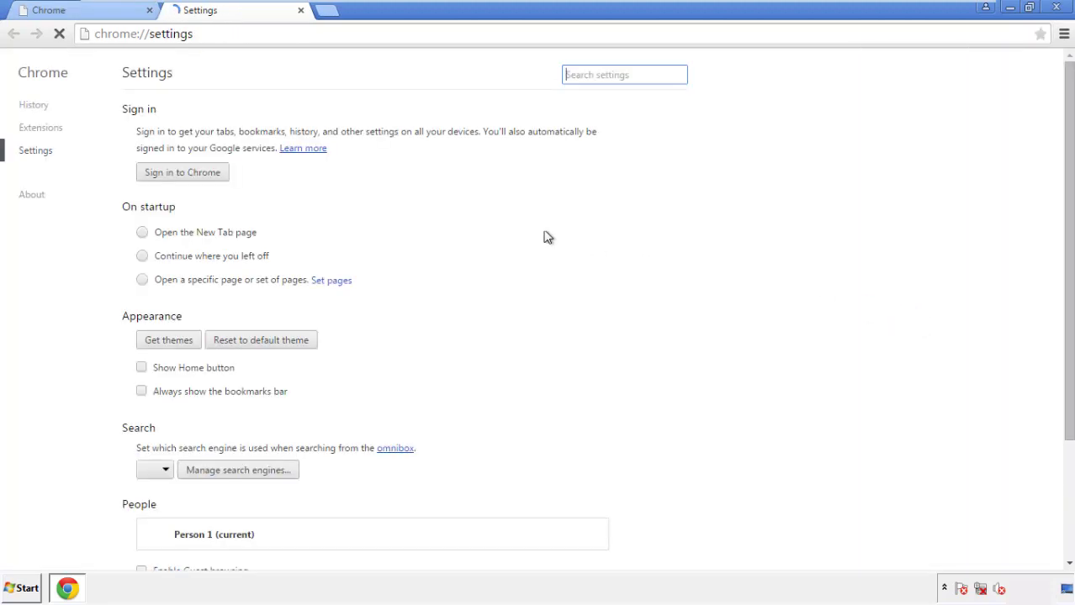
{"action": "left_click", "coordinate": [38, 108]}
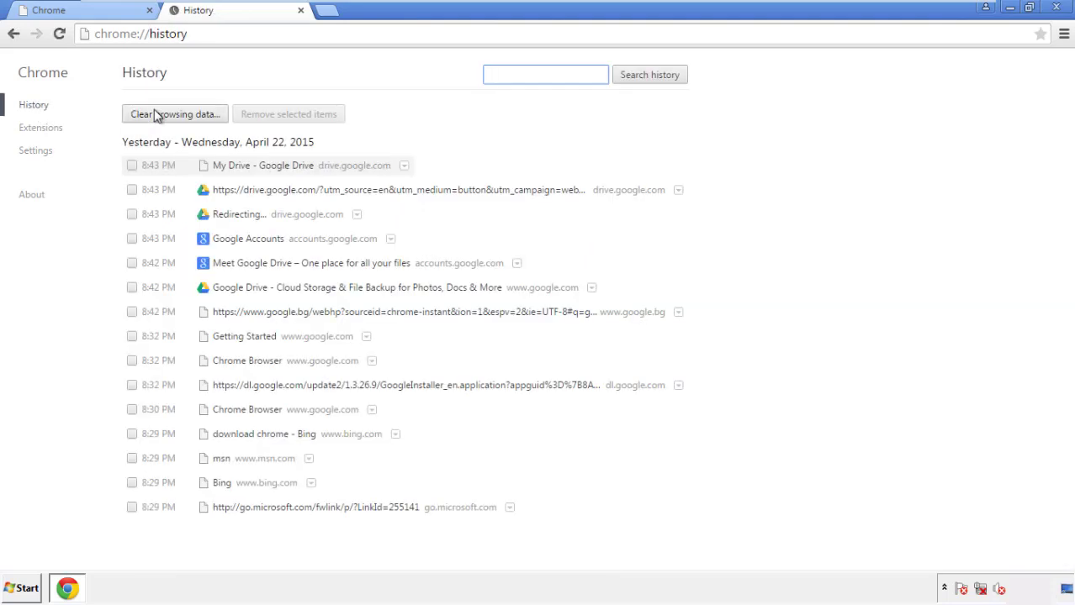
{"action": "left_click", "coordinate": [162, 117]}
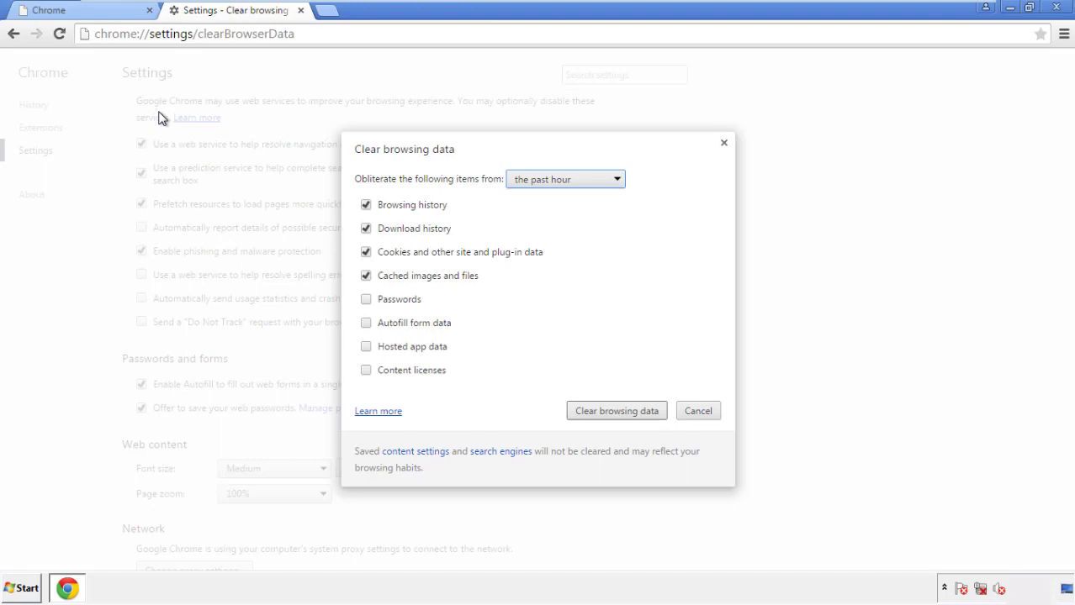
{"action": "left_click", "coordinate": [540, 181]}
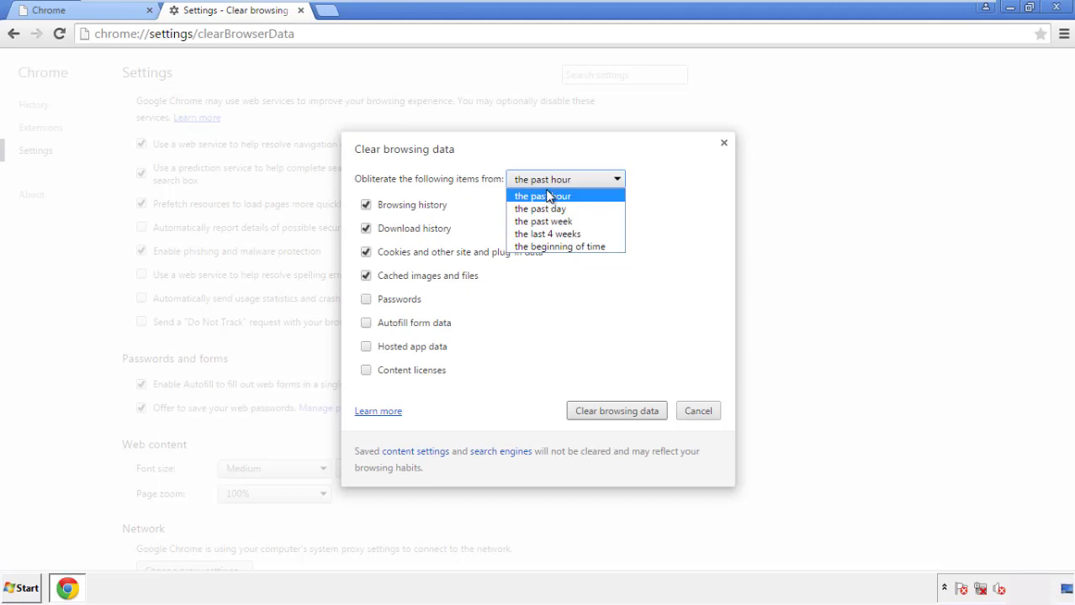
{"action": "left_click", "coordinate": [539, 247]}
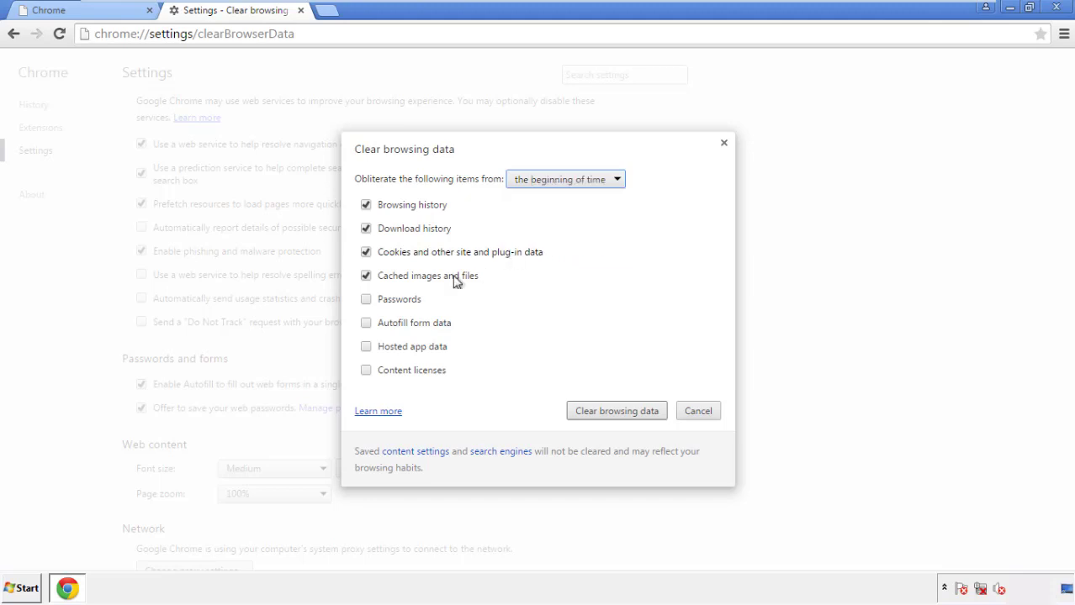
{"action": "left_click", "coordinate": [370, 323]}
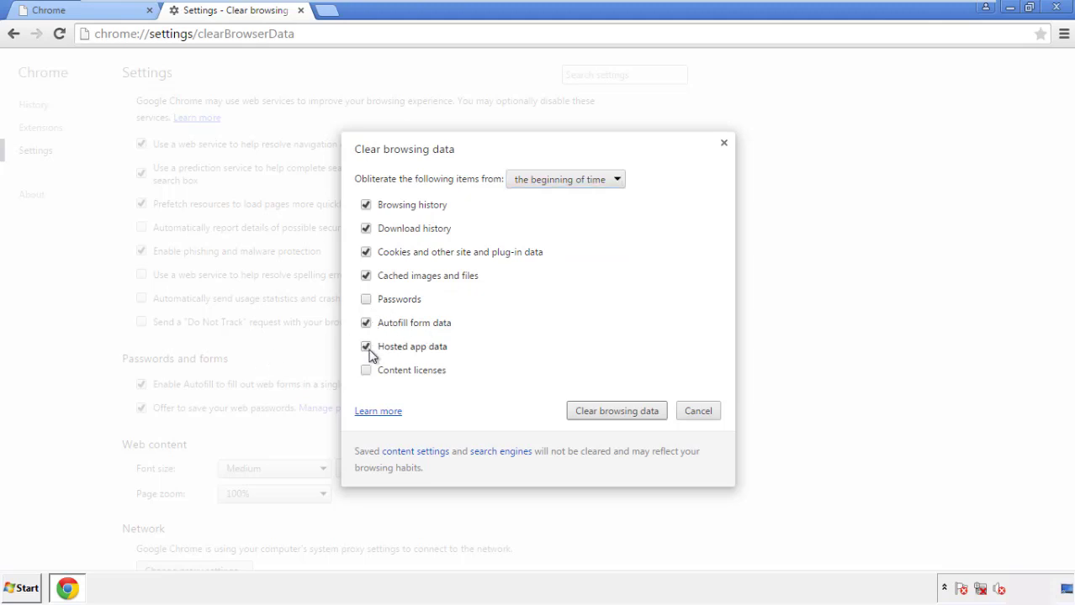
{"action": "left_click", "coordinate": [600, 412]}
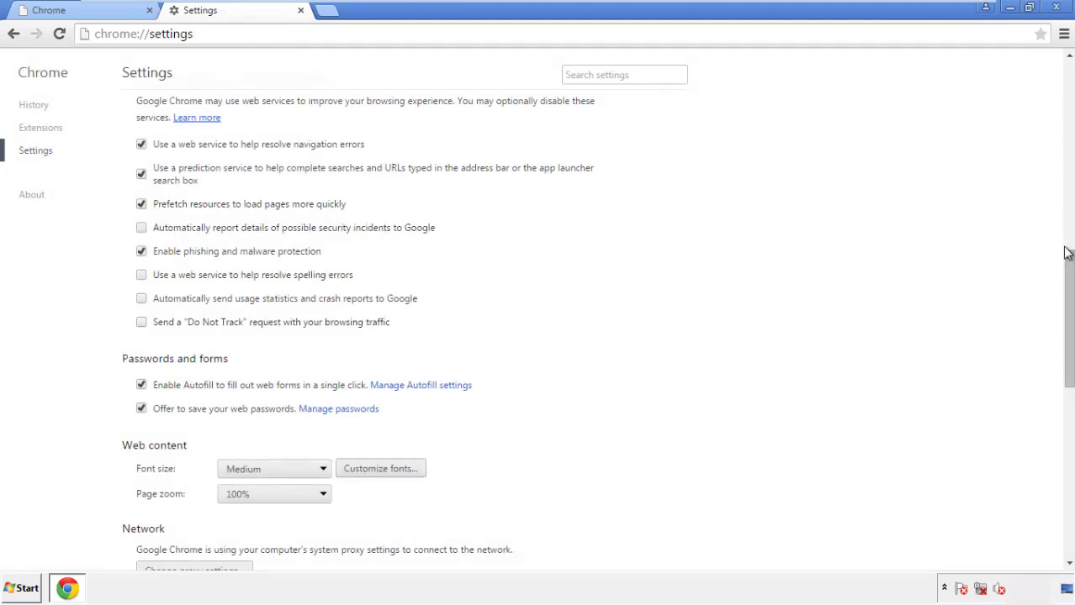
Step: Reset Chrome's settings to their original defaults and close the browser
{"action": "left_click_drag", "start_coordinate": [1067, 252], "coordinate": [1068, 468]}
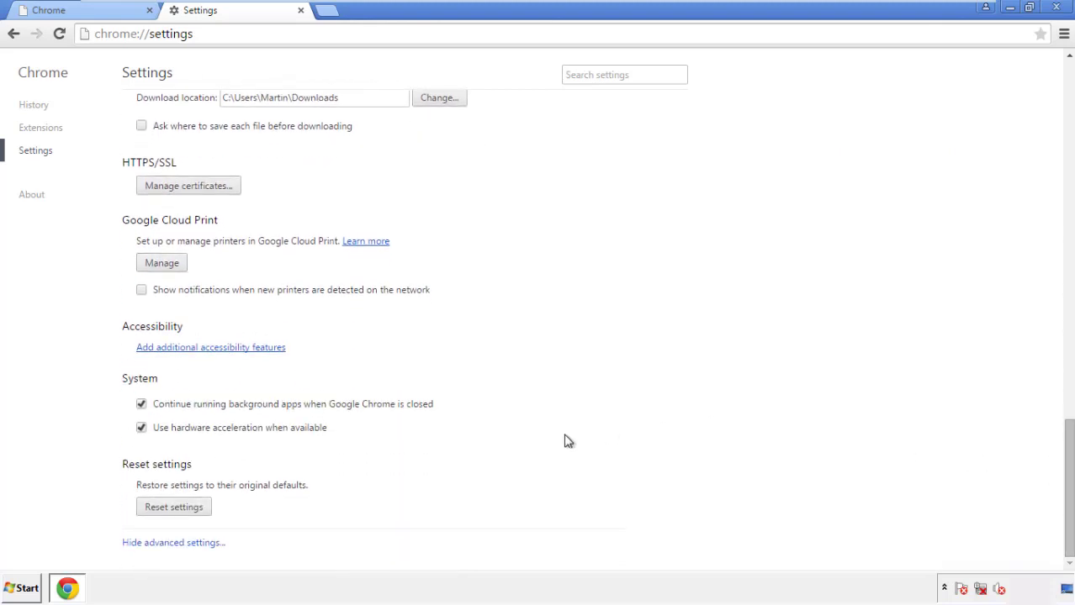
{"action": "left_click", "coordinate": [205, 511]}
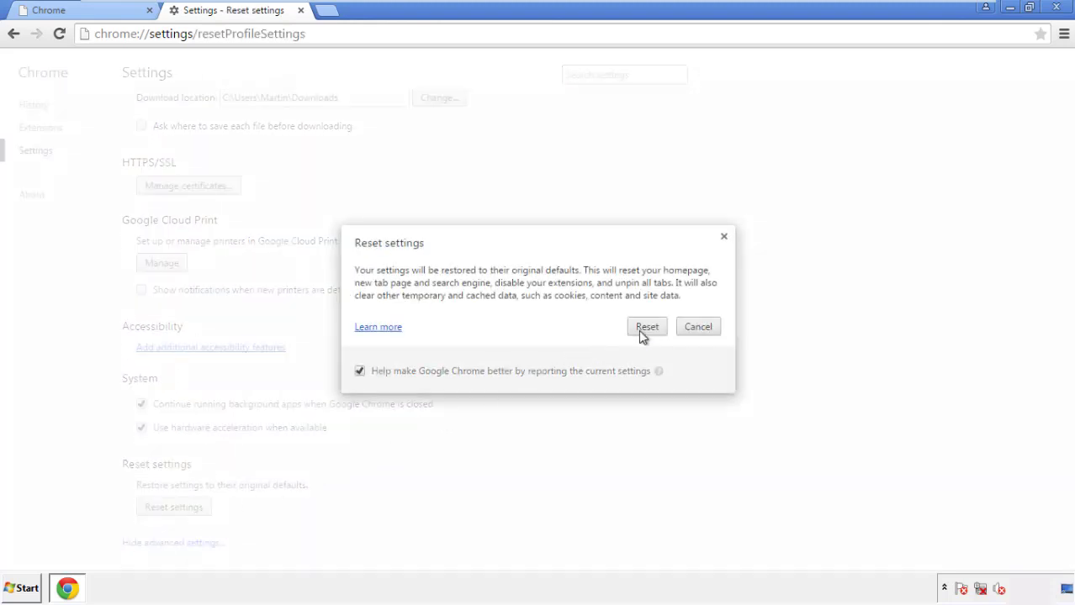
{"action": "left_click", "coordinate": [649, 328]}
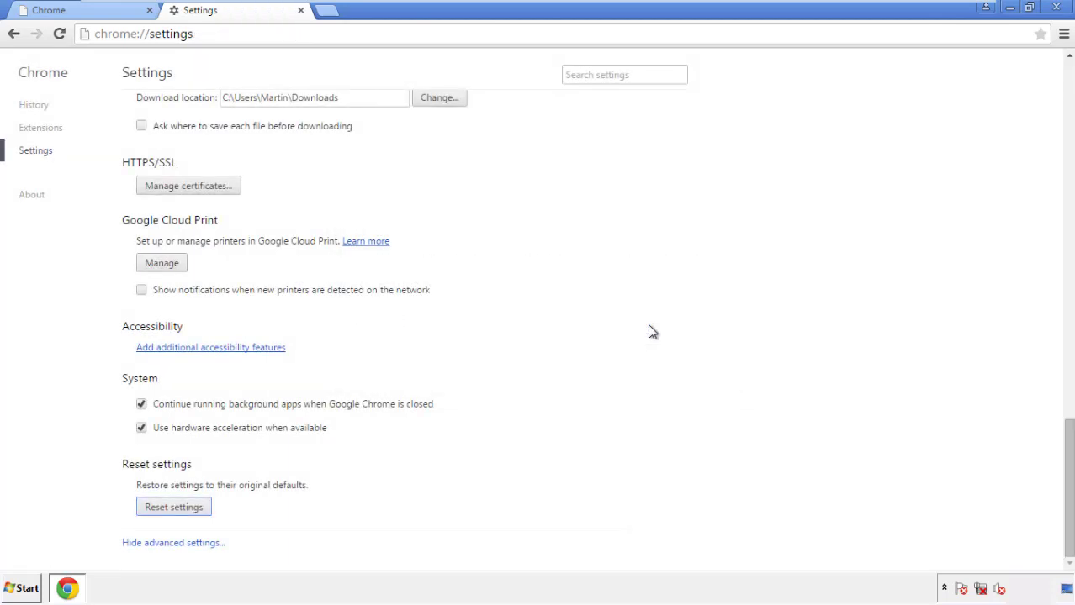
{"action": "left_click", "coordinate": [1056, 7]}
{"action": "left_click", "coordinate": [581, 272]}
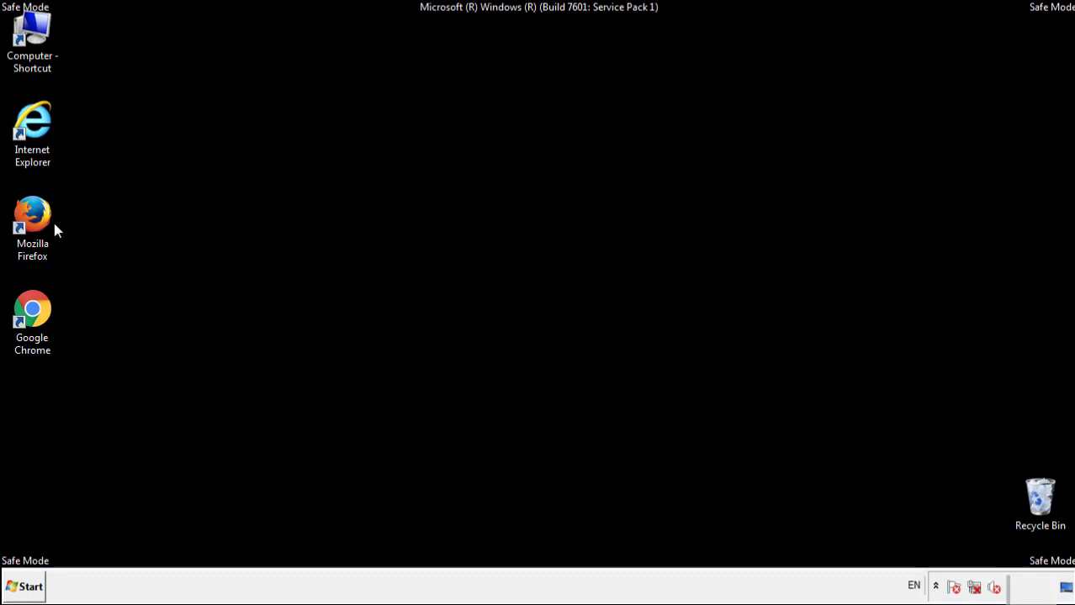
Step: Switch to Firefox, remove the suspicious Search Mine extension from its add-ons and close the browser
{"action": "double_click", "coordinate": [42, 210]}
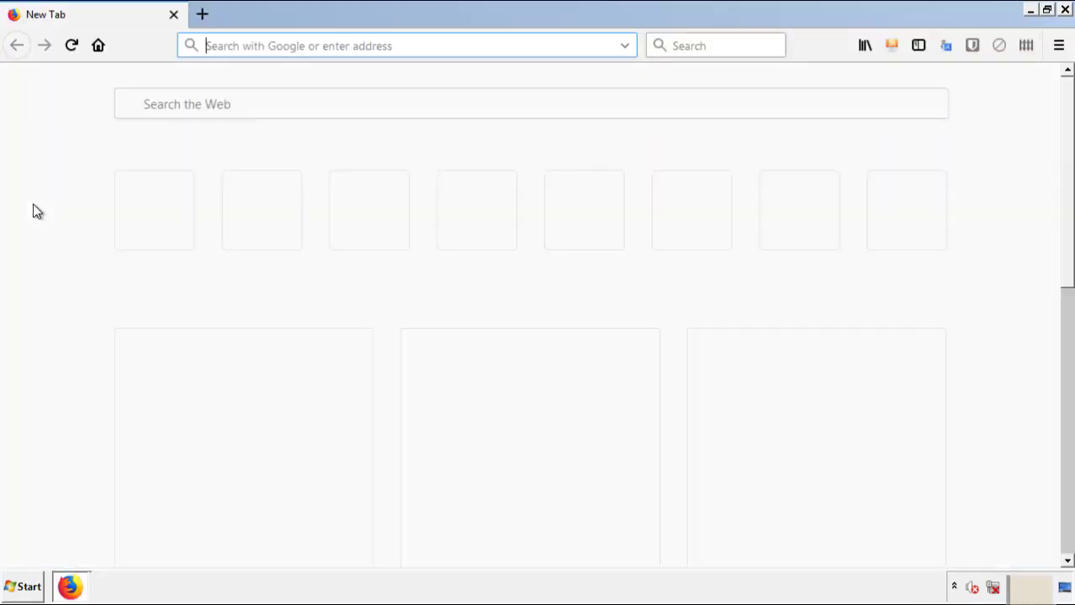
{"action": "left_click", "coordinate": [1058, 46]}
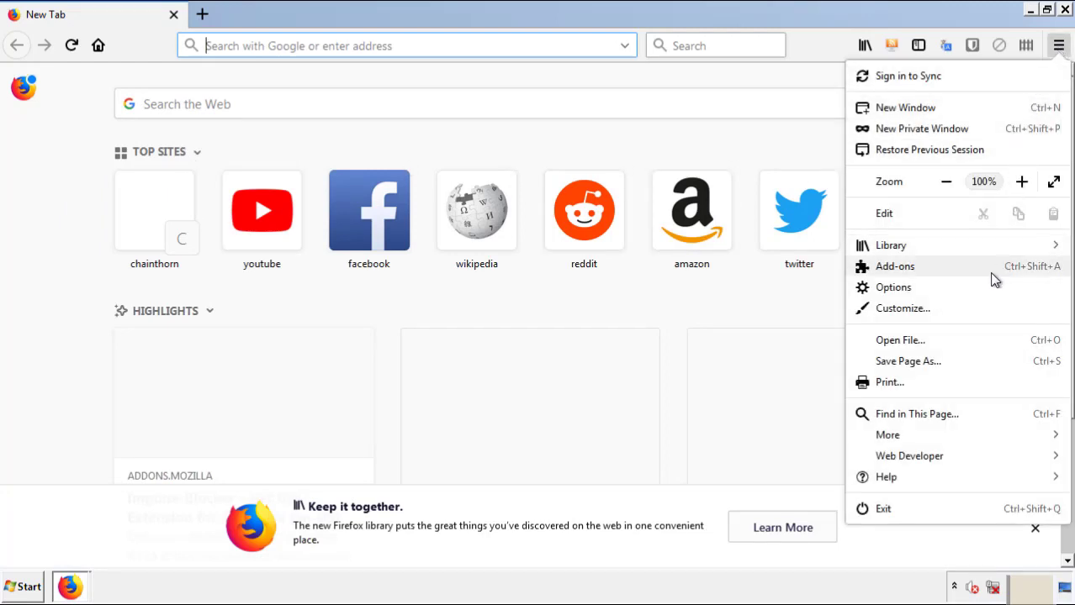
{"action": "left_click", "coordinate": [894, 267]}
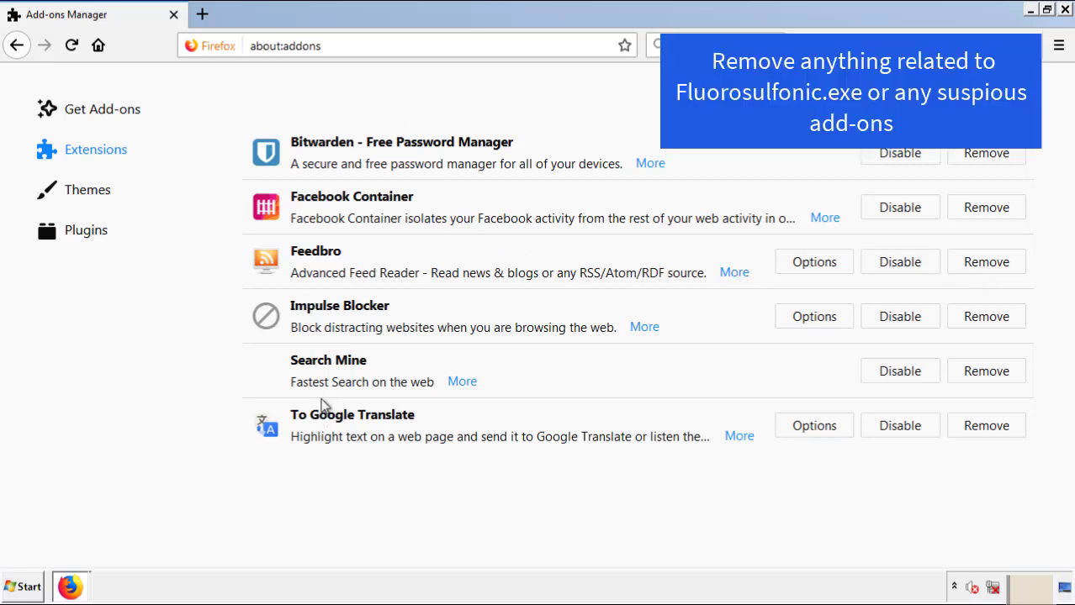
{"action": "left_click", "coordinate": [981, 379]}
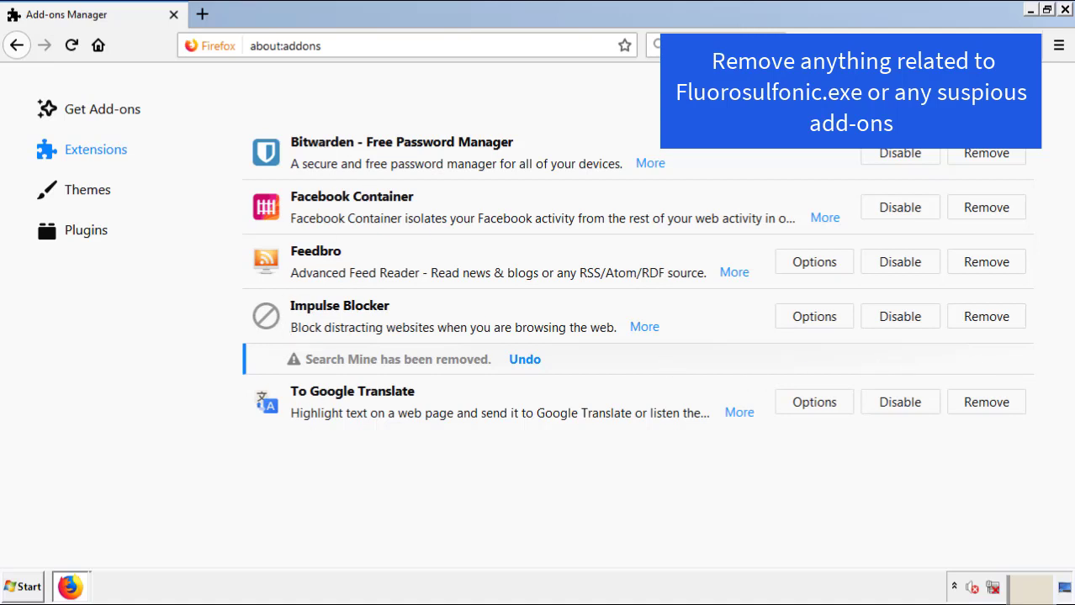
{"action": "left_click", "coordinate": [1064, 10]}
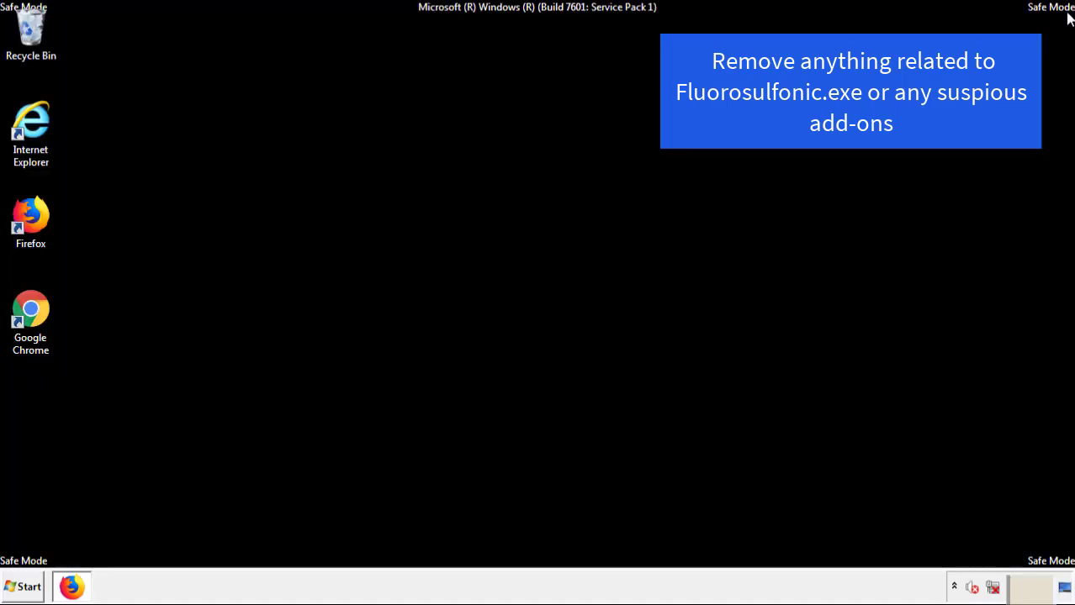
Step: Switch to Google Chrome, look through its extensions, remove Search Mine and close the browser
{"action": "double_click", "coordinate": [29, 322]}
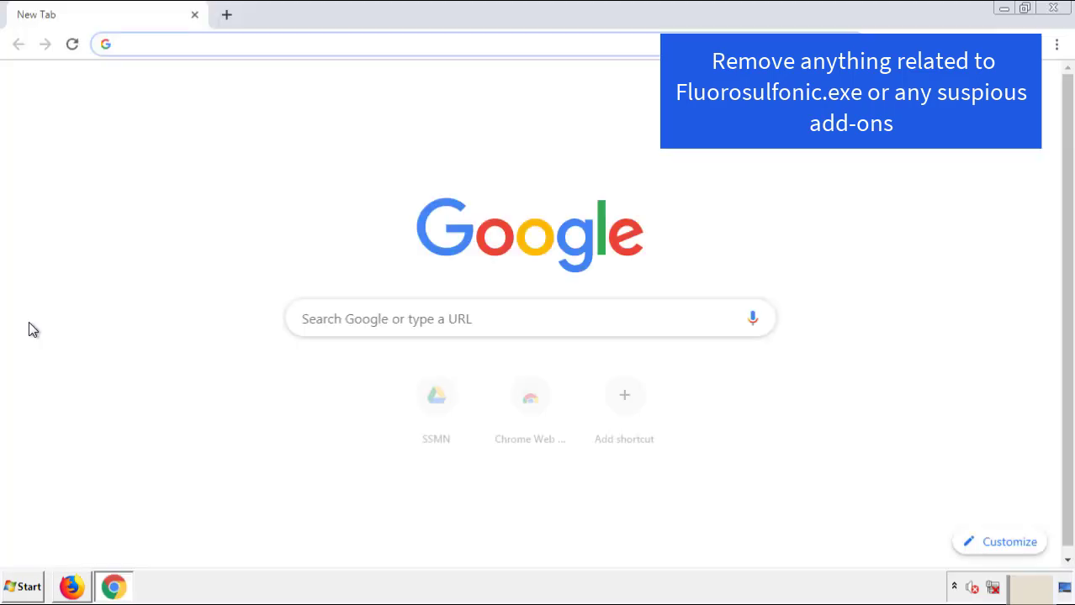
{"action": "left_click", "coordinate": [1056, 44]}
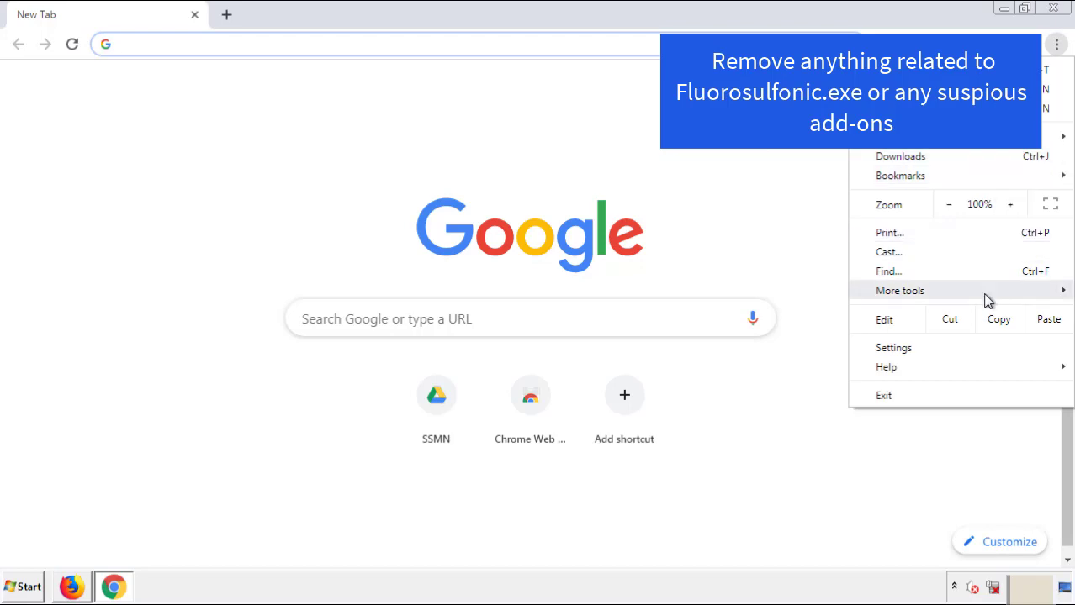
{"action": "mouse_move", "coordinate": [964, 294]}
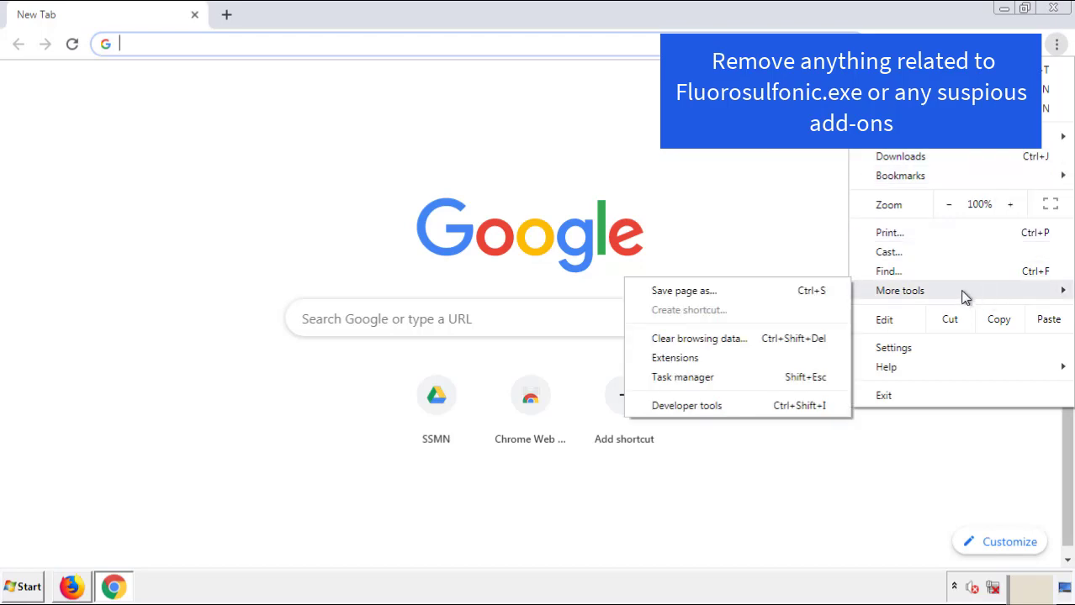
{"action": "left_click", "coordinate": [681, 358]}
{"action": "scroll", "coordinate": [298, 273], "scroll_direction": "down", "scroll_amount": 10}
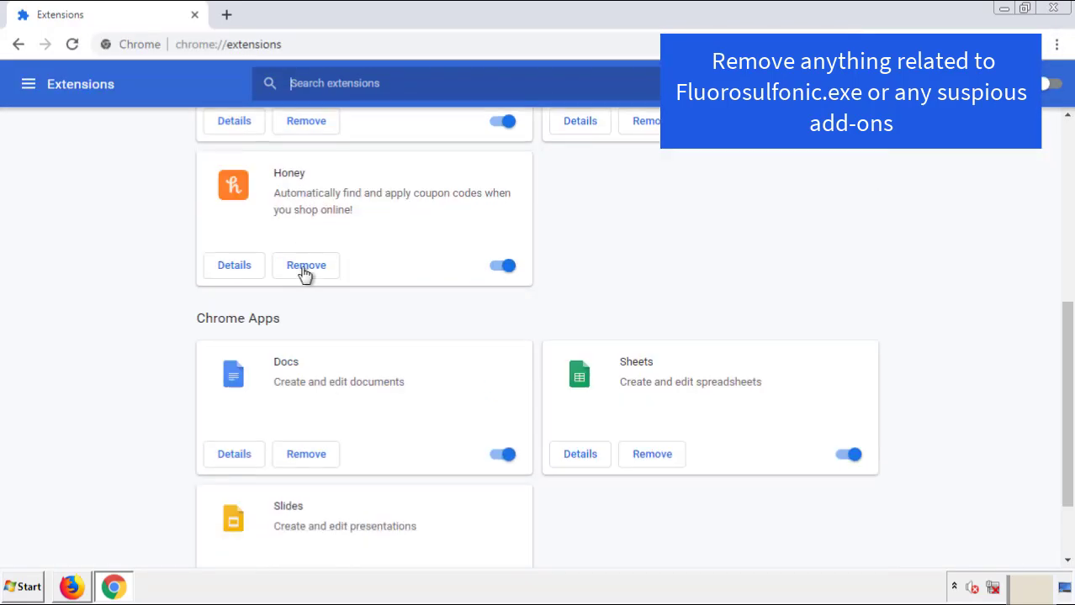
{"action": "scroll", "coordinate": [408, 307], "scroll_direction": "up", "scroll_amount": 10}
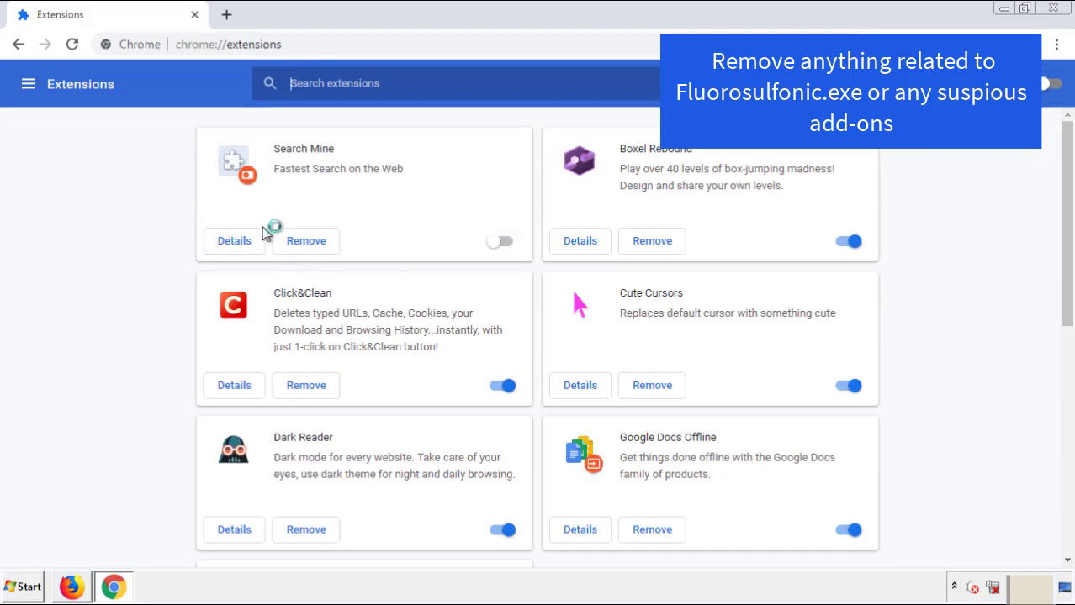
{"action": "left_click", "coordinate": [304, 244]}
{"action": "left_click", "coordinate": [593, 145]}
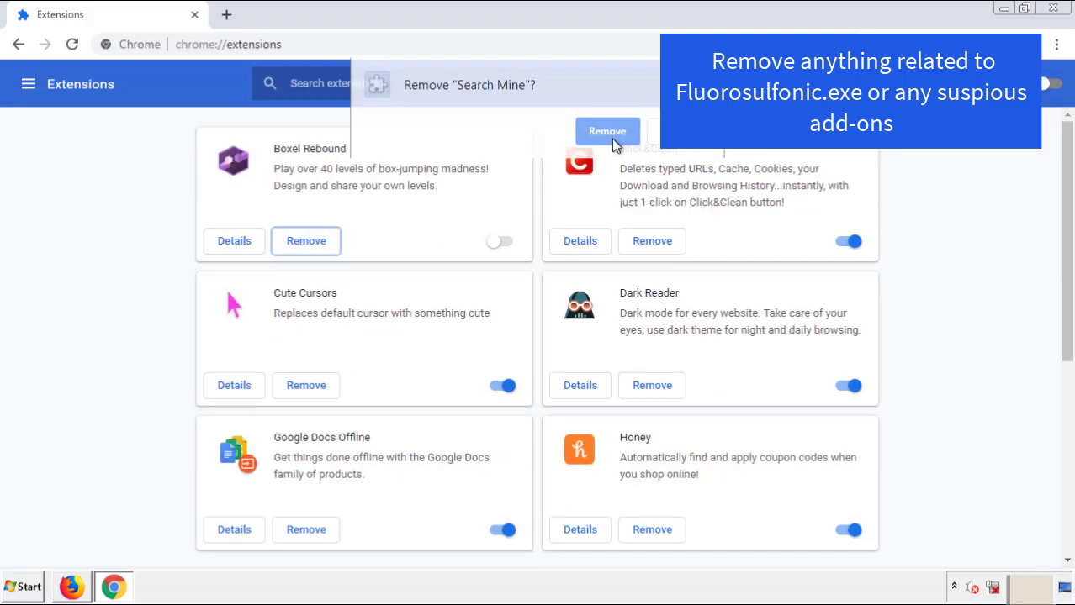
{"action": "left_click", "coordinate": [1055, 10]}
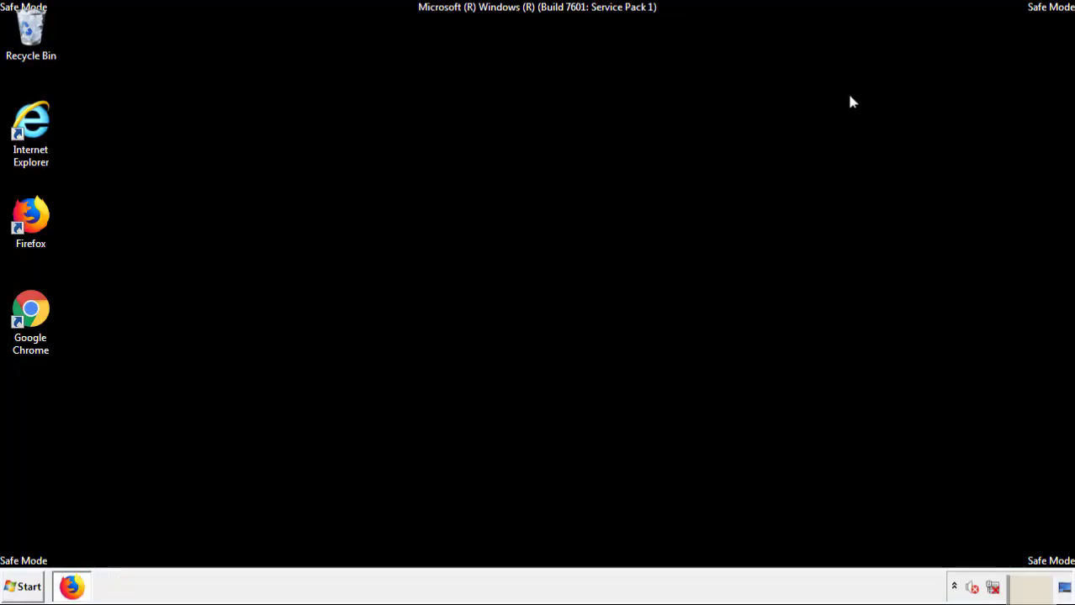
Step: Open the Windows power options for shutting down or restarting the computer
{"action": "left_click", "coordinate": [26, 587]}
{"action": "left_click", "coordinate": [290, 551]}
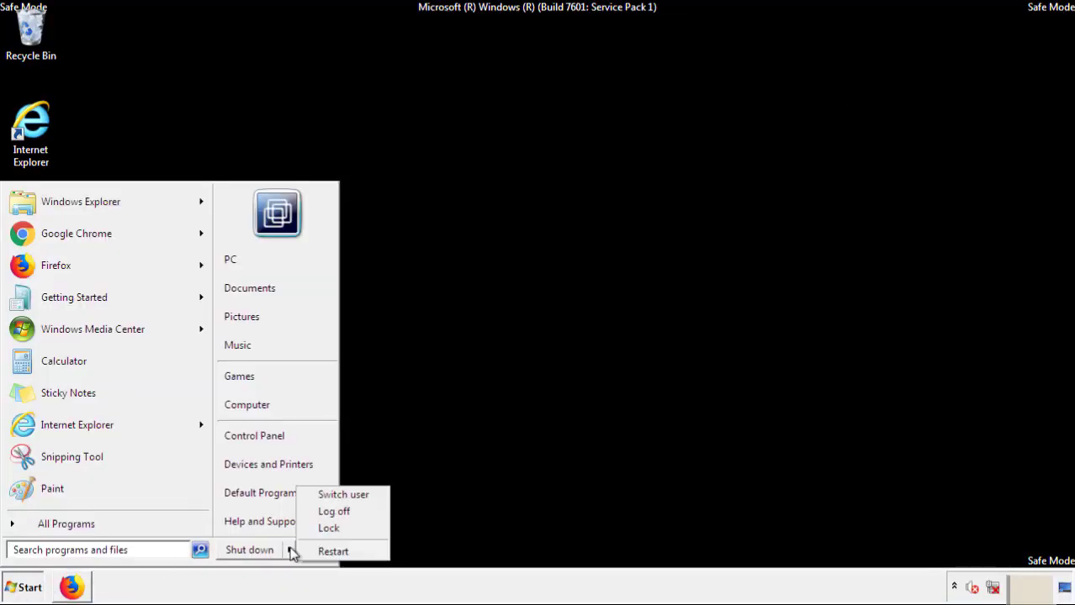